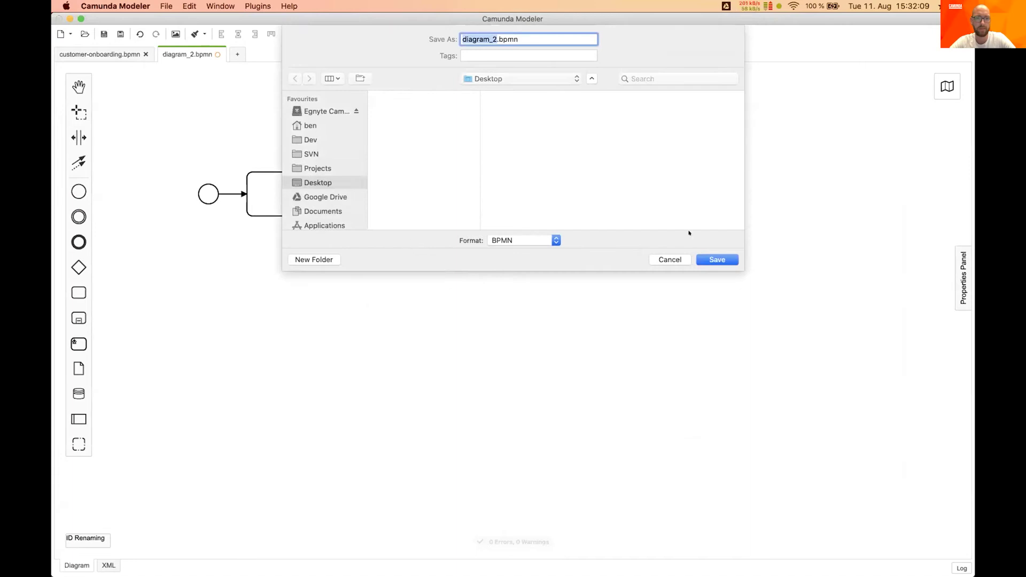
Save the four-element diagram as diagram_2.bpmn on the Desktop
{"action": "left_click", "coordinate": [717, 259]}
{"action": "mouse_move", "coordinate": [170, 575]}
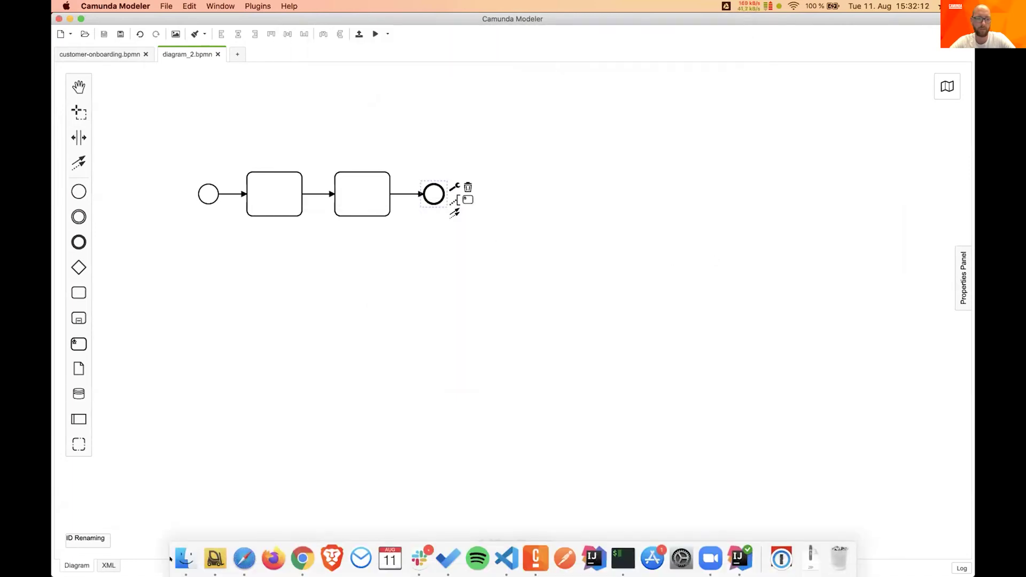
Go to Cawemo in the browser and open the Customer Onboarding project's diagram list
{"action": "left_click", "coordinate": [301, 558]}
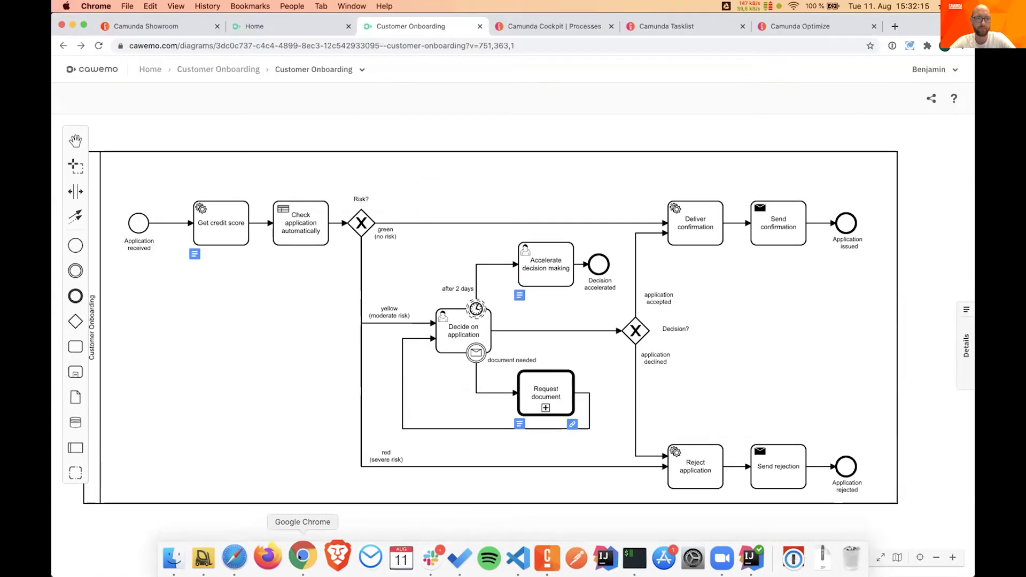
{"action": "mouse_move", "coordinate": [237, 575]}
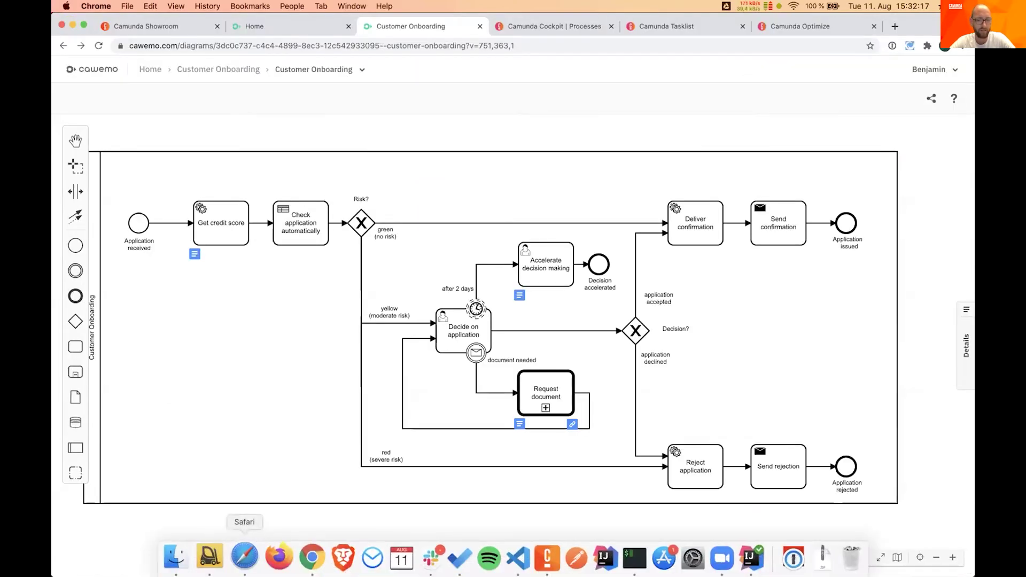
{"action": "left_click", "coordinate": [184, 556]}
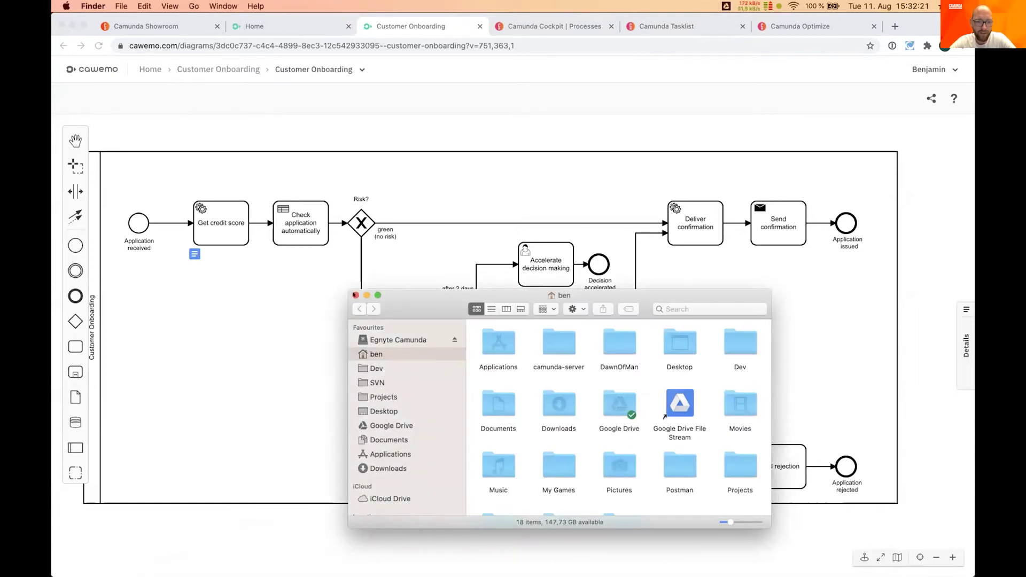
{"action": "left_click", "coordinate": [248, 74]}
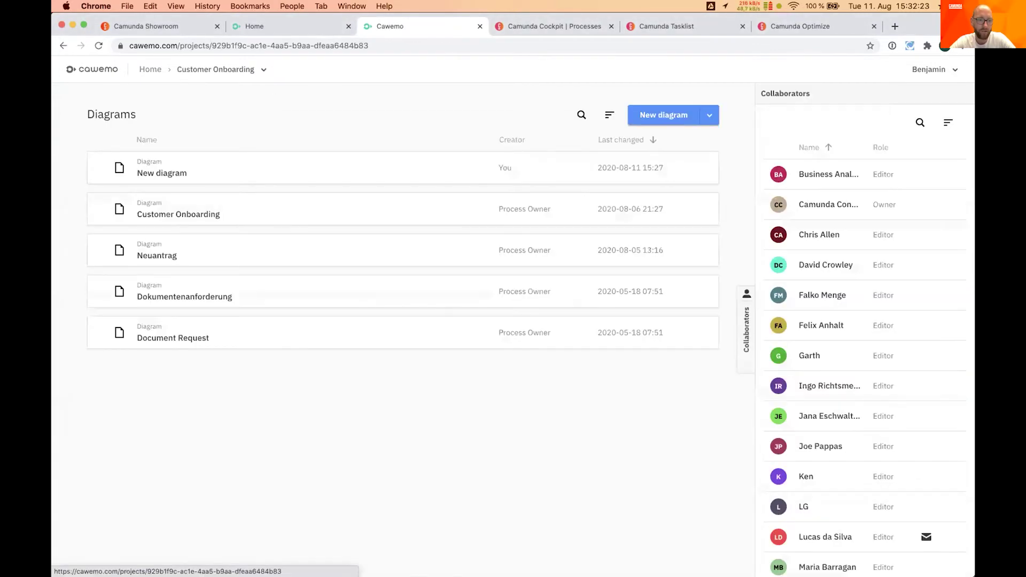
Upload diagram_2.bpmn from the Desktop into the project and open the new diagram_2
{"action": "left_click", "coordinate": [186, 556]}
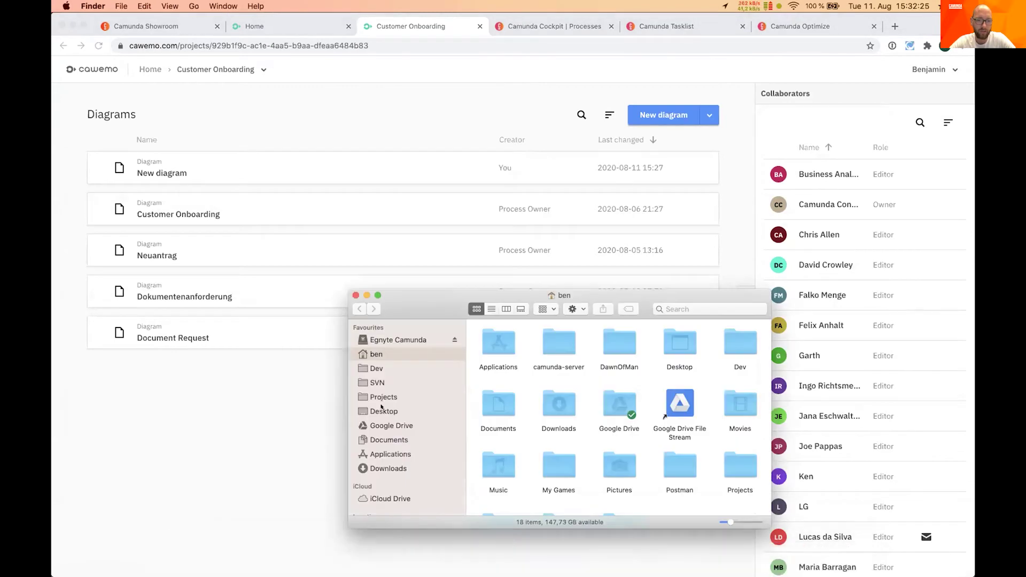
{"action": "left_click", "coordinate": [384, 411]}
{"action": "left_click_drag", "start_coordinate": [499, 342], "coordinate": [305, 251]}
{"action": "left_click", "coordinate": [179, 163]}
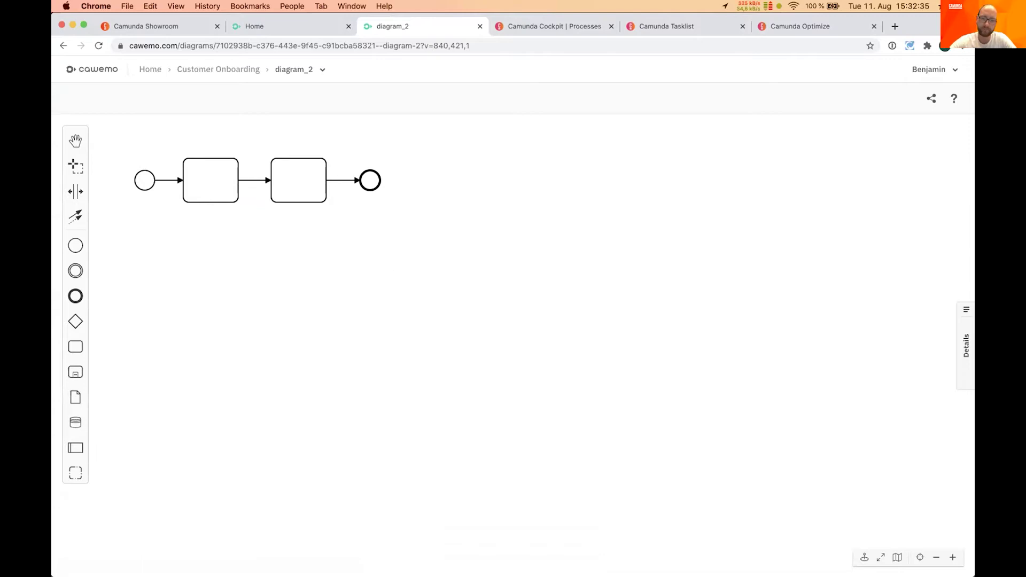
{"action": "mouse_move", "coordinate": [648, 572]}
{"action": "left_click", "coordinate": [537, 557]}
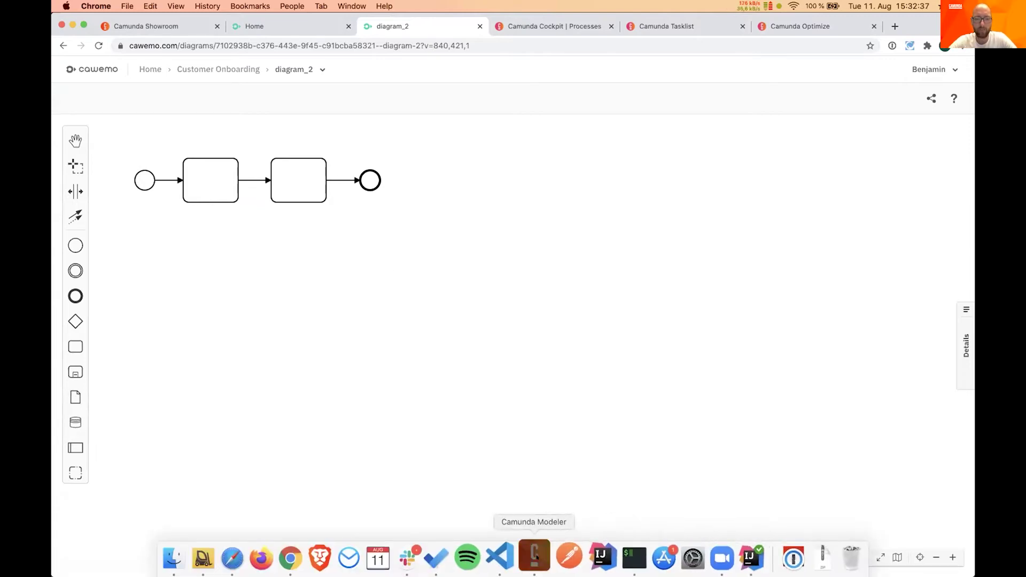
Return to the customer-onboarding.bpmn diagram and show the Properties Panel
{"action": "left_click", "coordinate": [105, 55]}
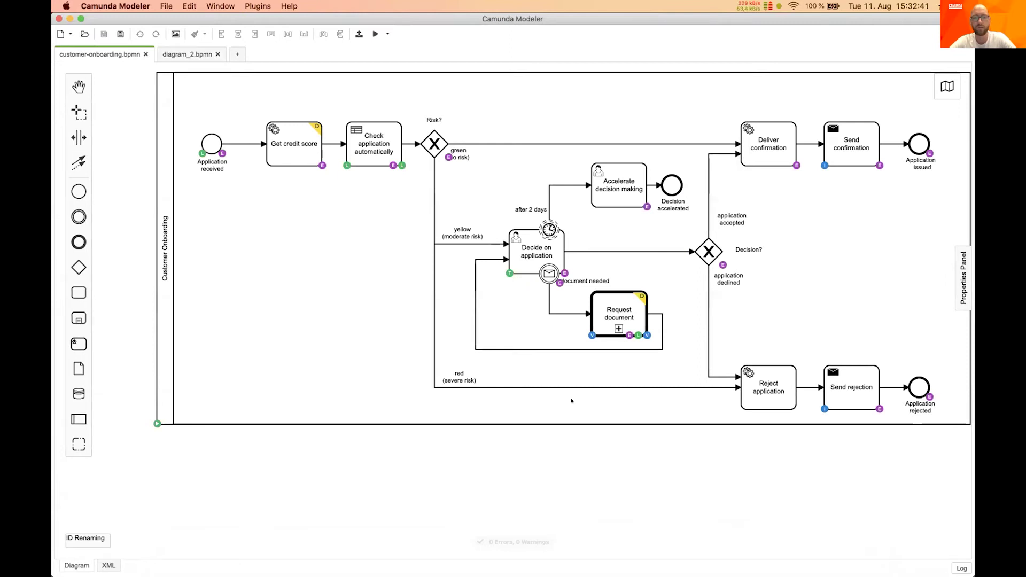
{"action": "left_click_drag", "start_coordinate": [613, 485], "coordinate": [586, 488]}
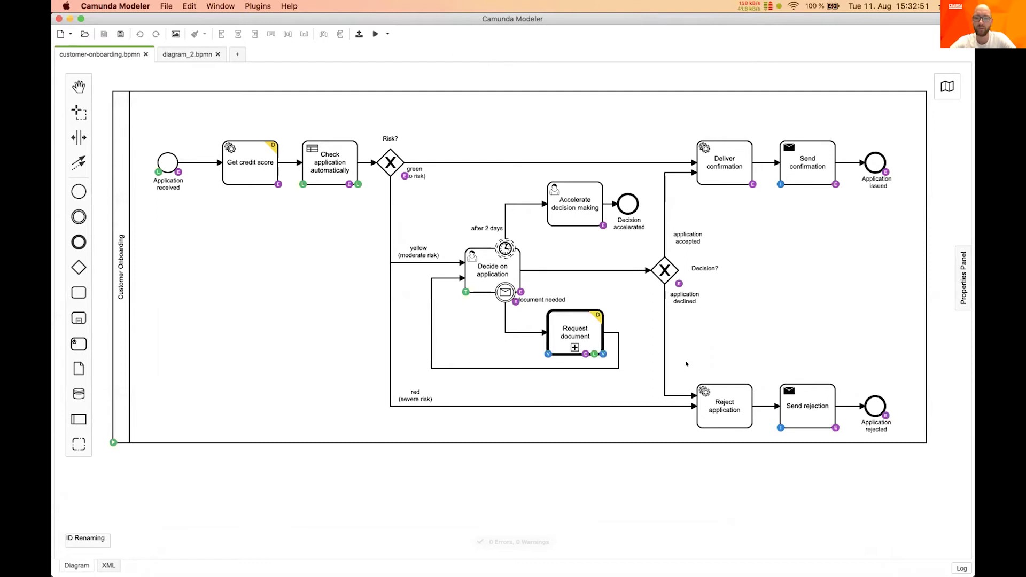
{"action": "left_click", "coordinate": [959, 275]}
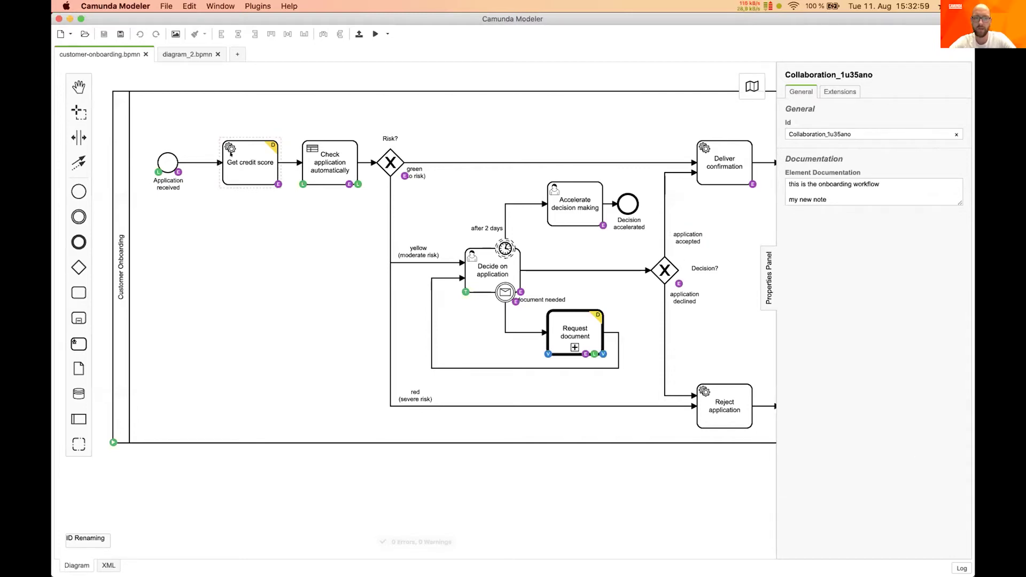
Inspect Get credit score, the green flow, Reject application and the Request document call activity
{"action": "left_click", "coordinate": [240, 153]}
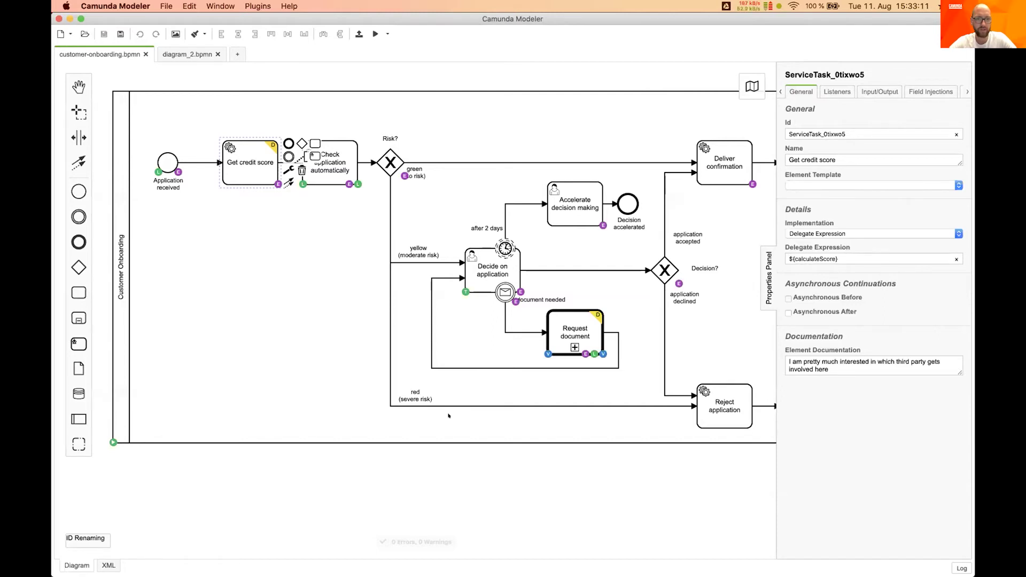
{"action": "left_click", "coordinate": [441, 162]}
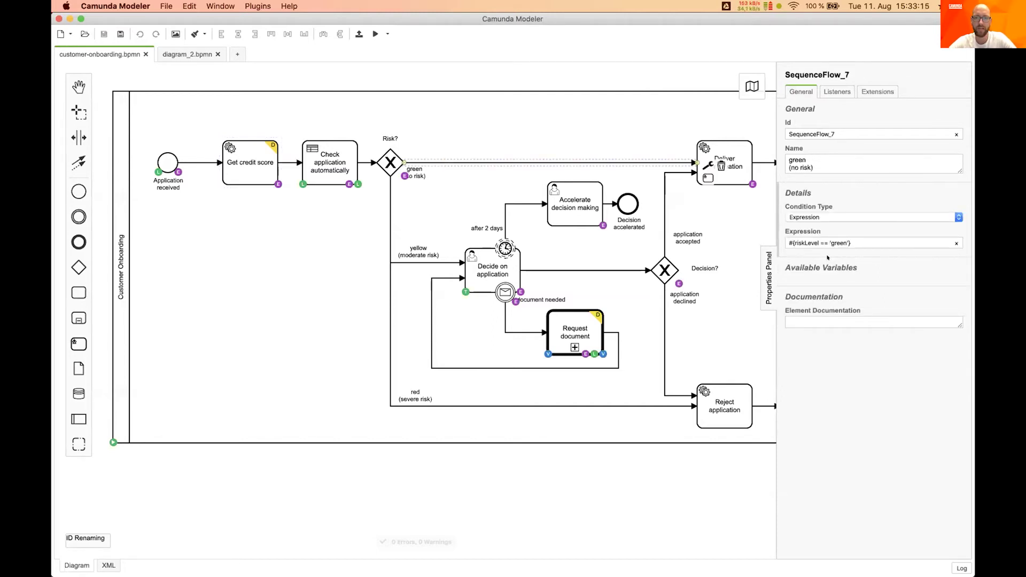
{"action": "left_click", "coordinate": [730, 400]}
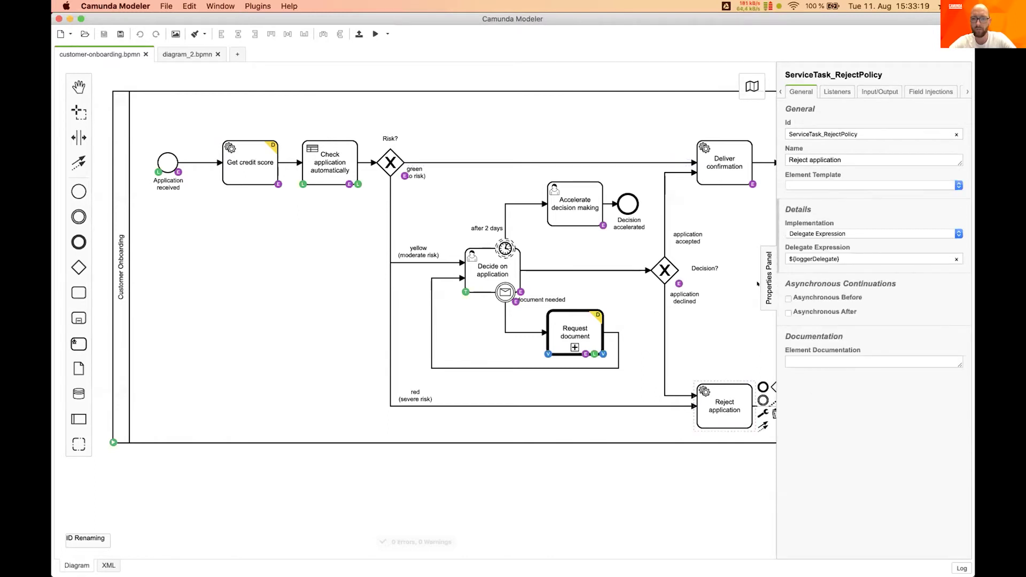
{"action": "left_click", "coordinate": [565, 328]}
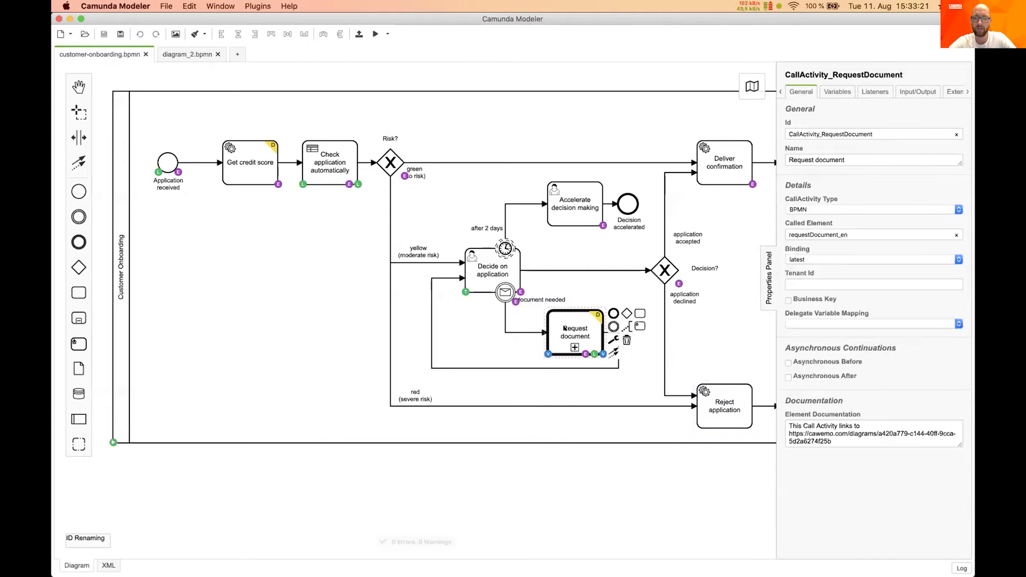
Select the called element value requestDocument_en, then inspect the after 2 days timer event
{"action": "left_click", "coordinate": [818, 235]}
{"action": "double_click", "coordinate": [818, 235]}
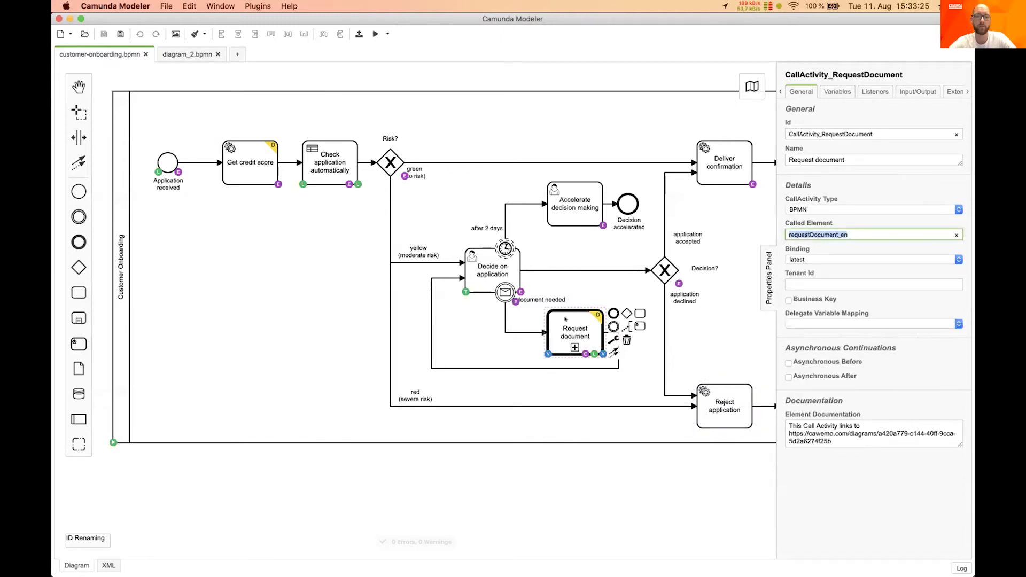
{"action": "left_click", "coordinate": [504, 250]}
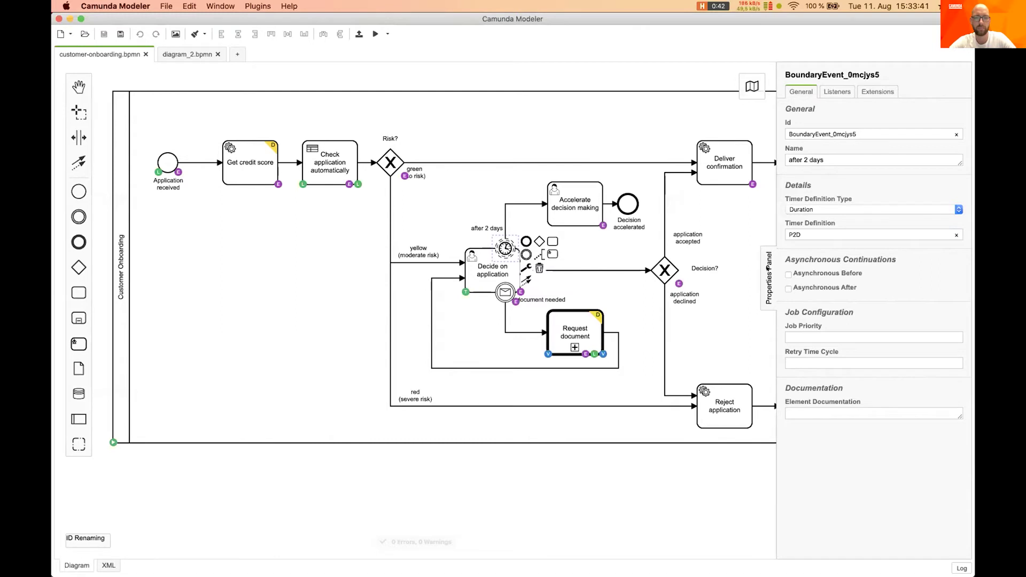
Collapse the Properties Panel to show the whole diagram, then switch to IntelliJ IDEA
{"action": "left_click", "coordinate": [768, 268]}
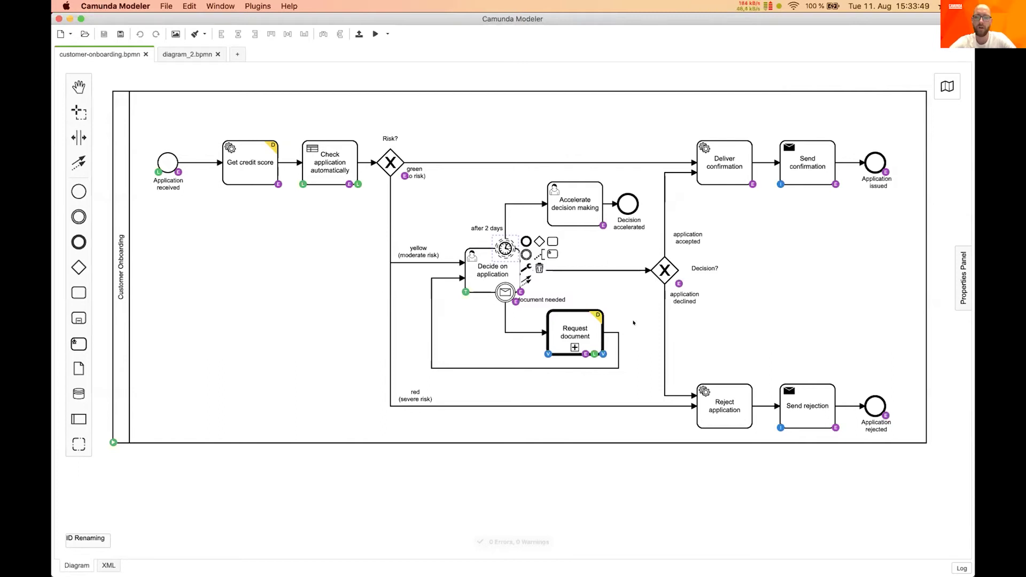
{"action": "mouse_move", "coordinate": [675, 561]}
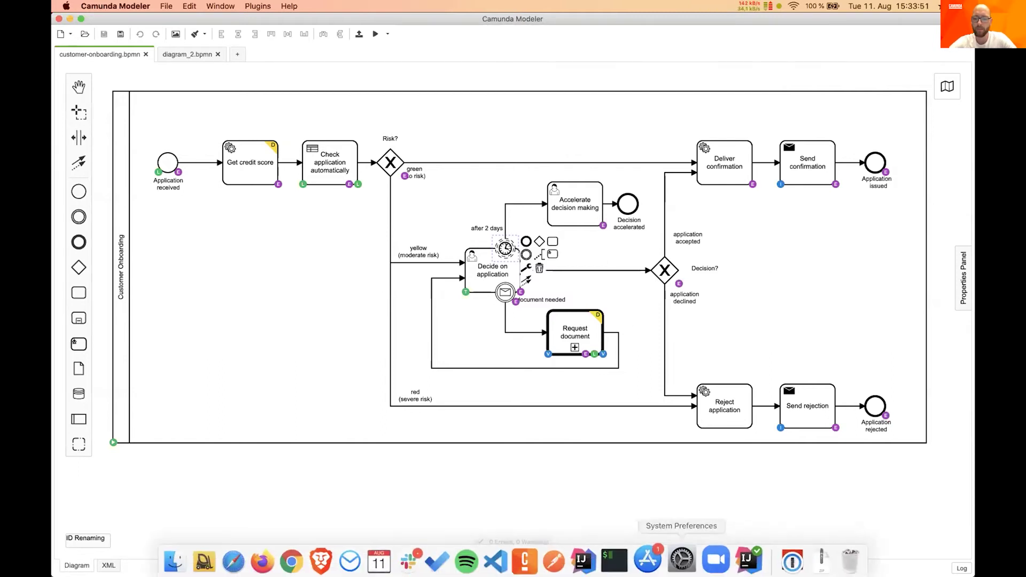
{"action": "left_click", "coordinate": [736, 556]}
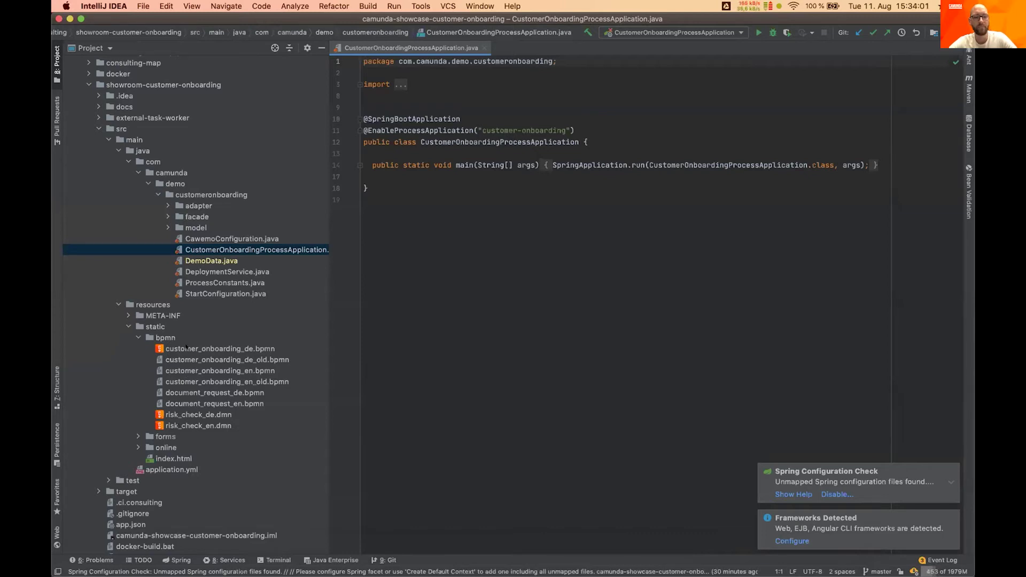
Leave IntelliJ IDEA and bring Camunda Modeler's customer-onboarding diagram back to the front
{"action": "mouse_move", "coordinate": [710, 555]}
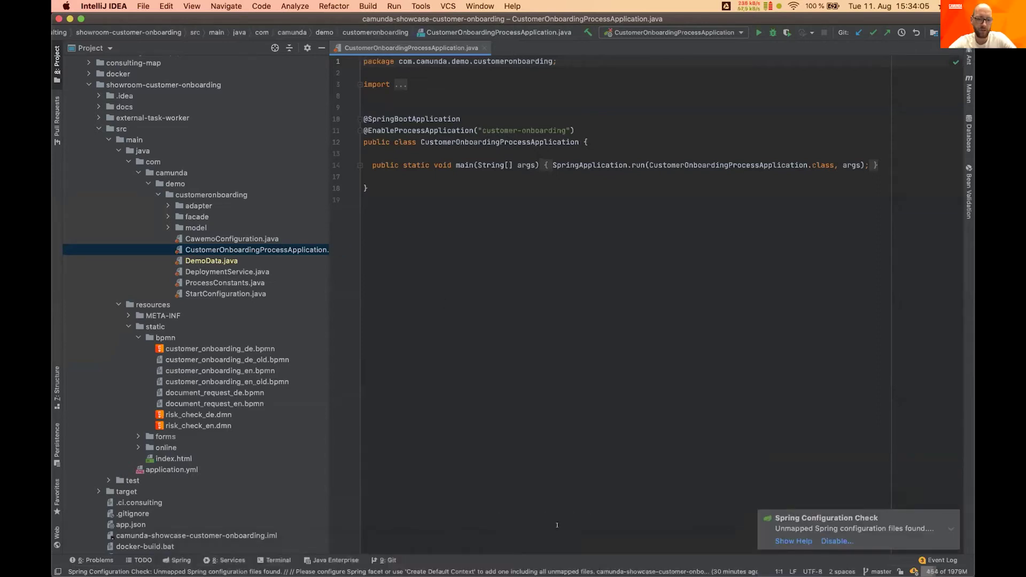
{"action": "mouse_move", "coordinate": [561, 566]}
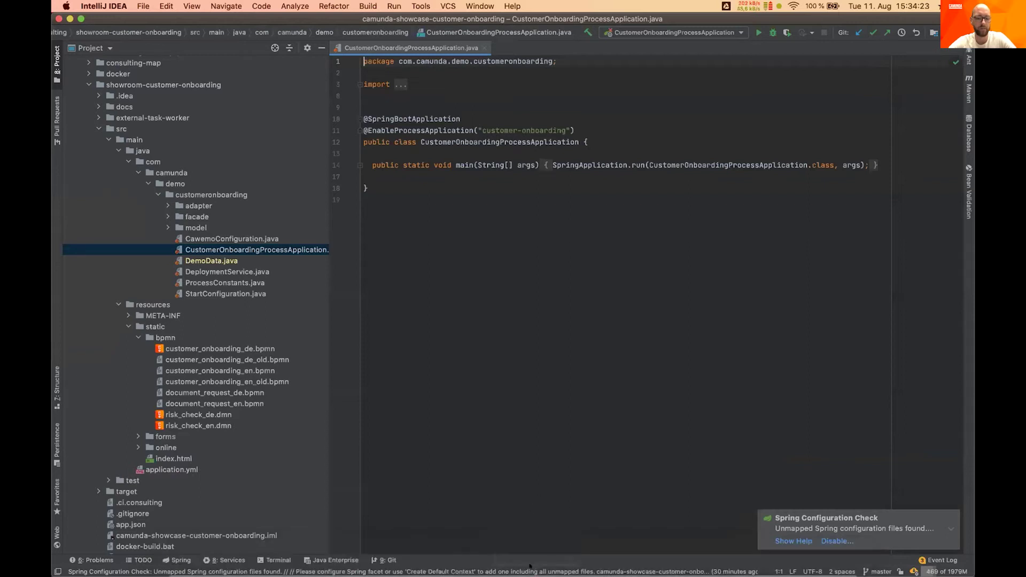
{"action": "left_click", "coordinate": [535, 558]}
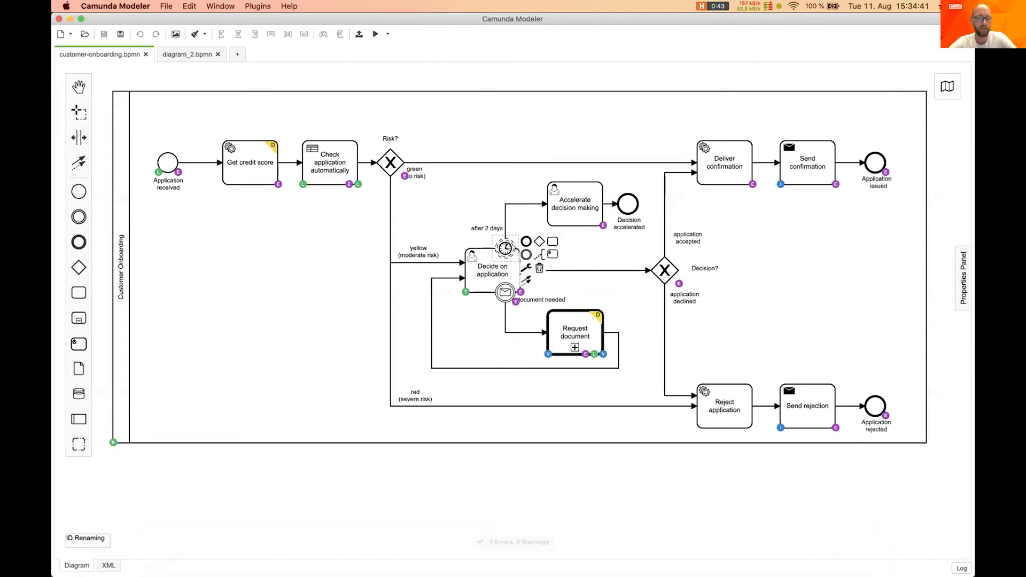
Bring up Safari's Camunbankia page confirming the account application was received
{"action": "mouse_move", "coordinate": [239, 566]}
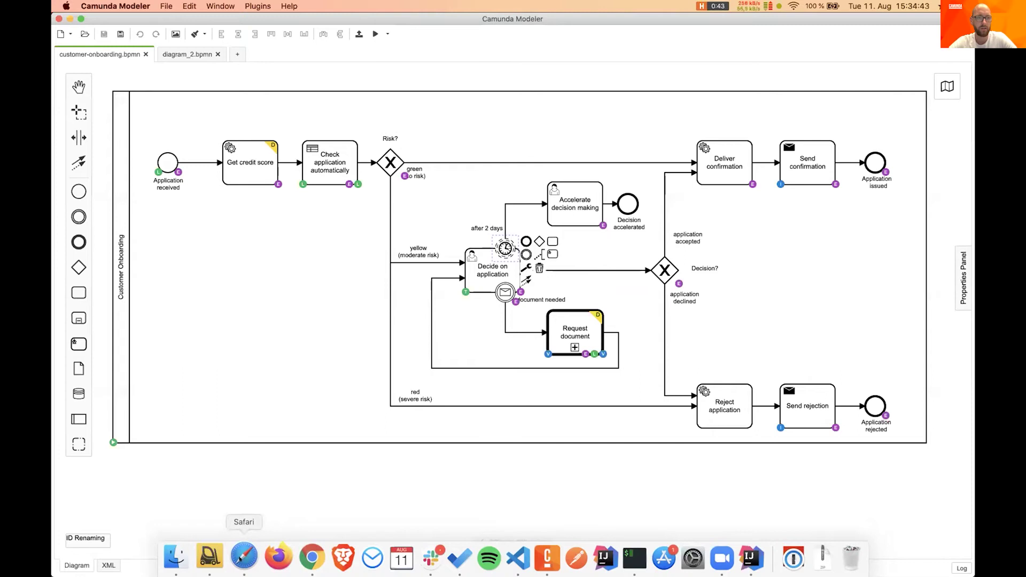
{"action": "left_click", "coordinate": [240, 560]}
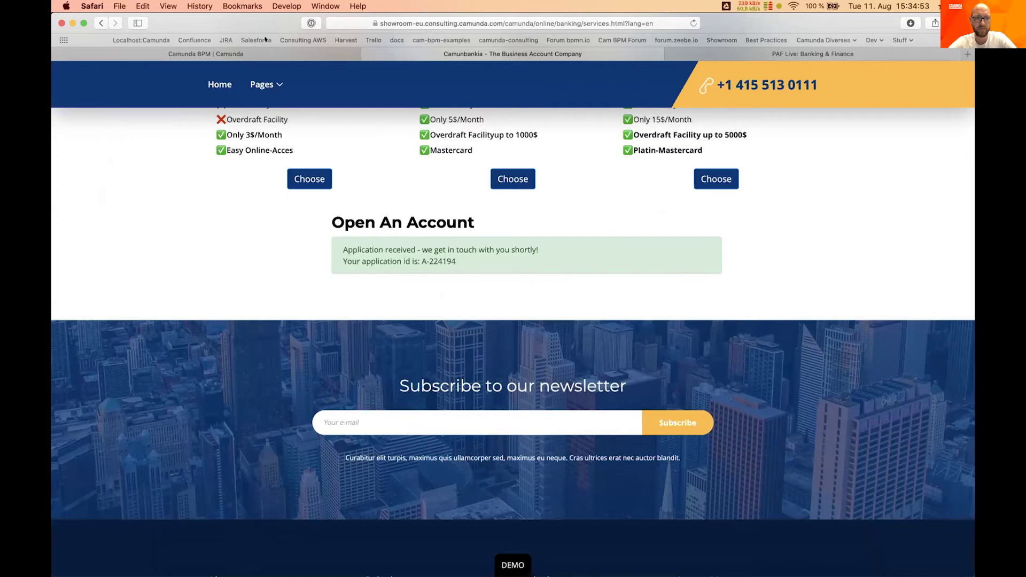
Switch Safari to the Camunda BPM product overview tab
{"action": "key", "text": "ctrl+shift+Tab"}
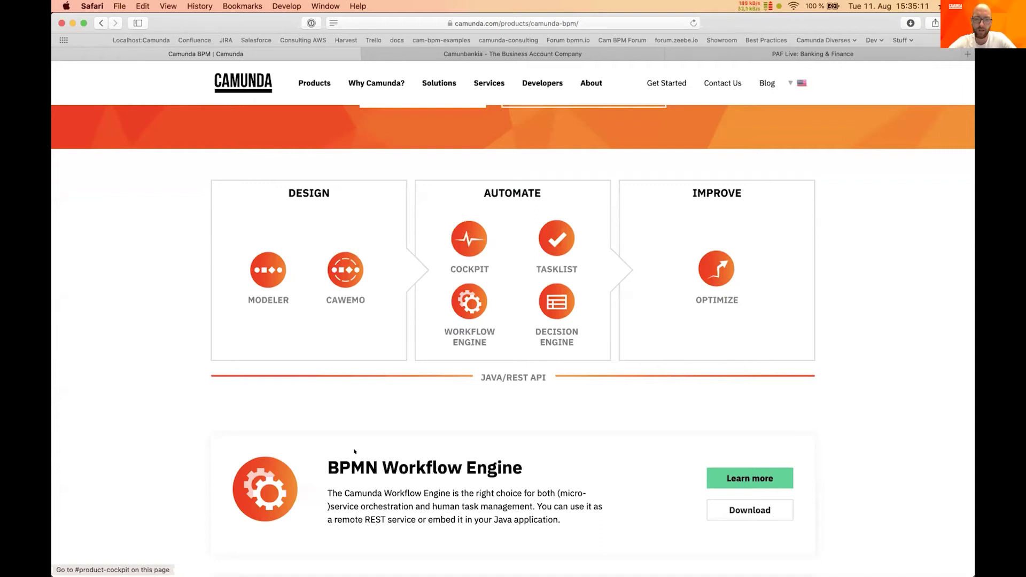
In Chrome, reload the Cockpit tab and sign in with the username and password
{"action": "left_click", "coordinate": [298, 557]}
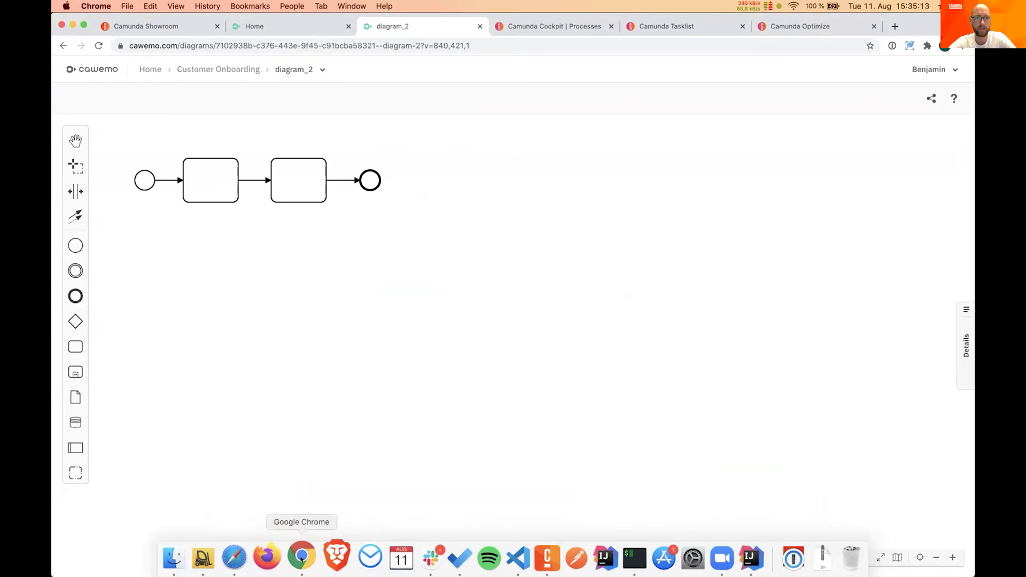
{"action": "left_click", "coordinate": [512, 28]}
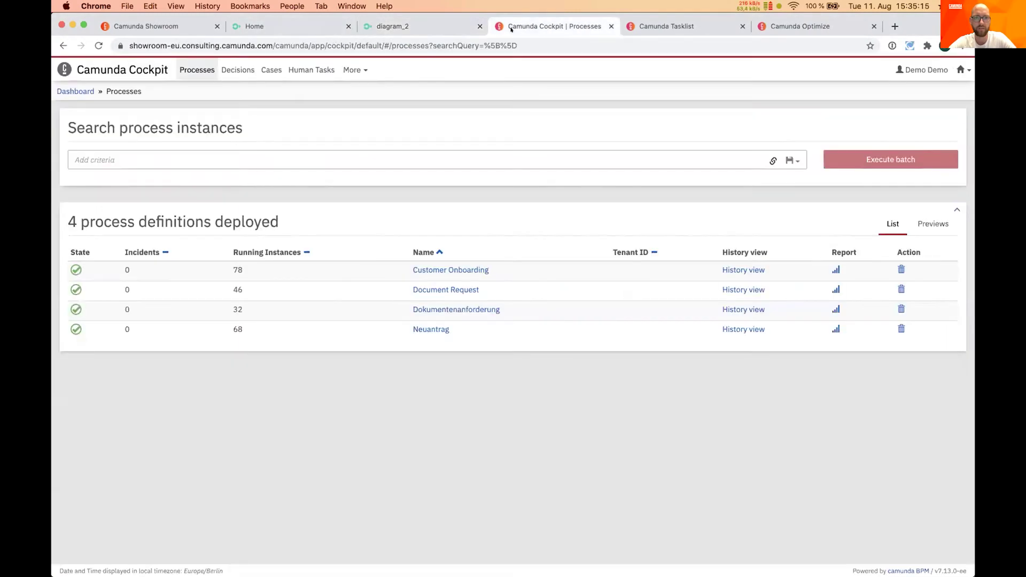
{"action": "left_click", "coordinate": [144, 73]}
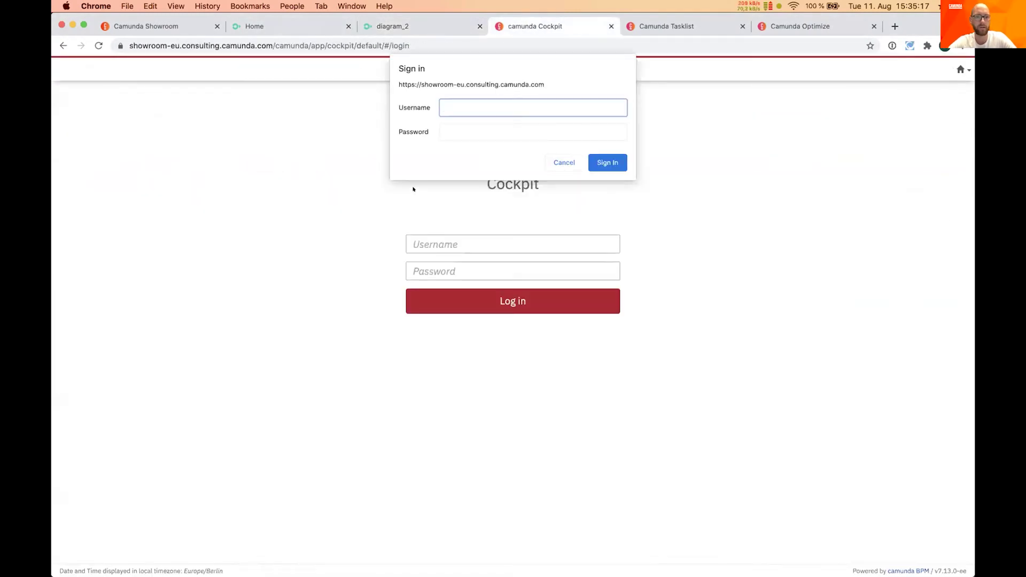
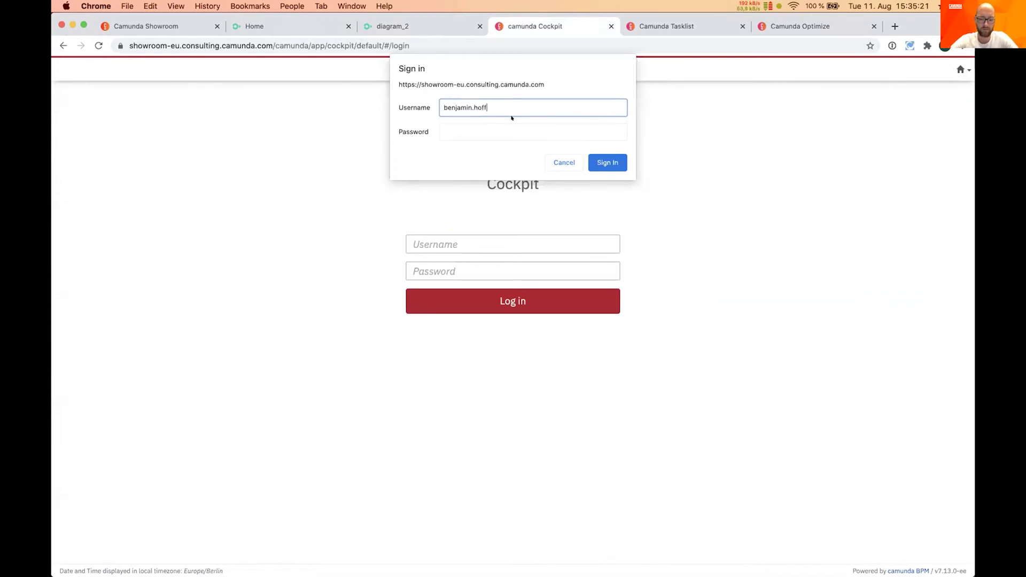
{"action": "key", "text": "Tab"}
{"action": "type", "text": "*"}
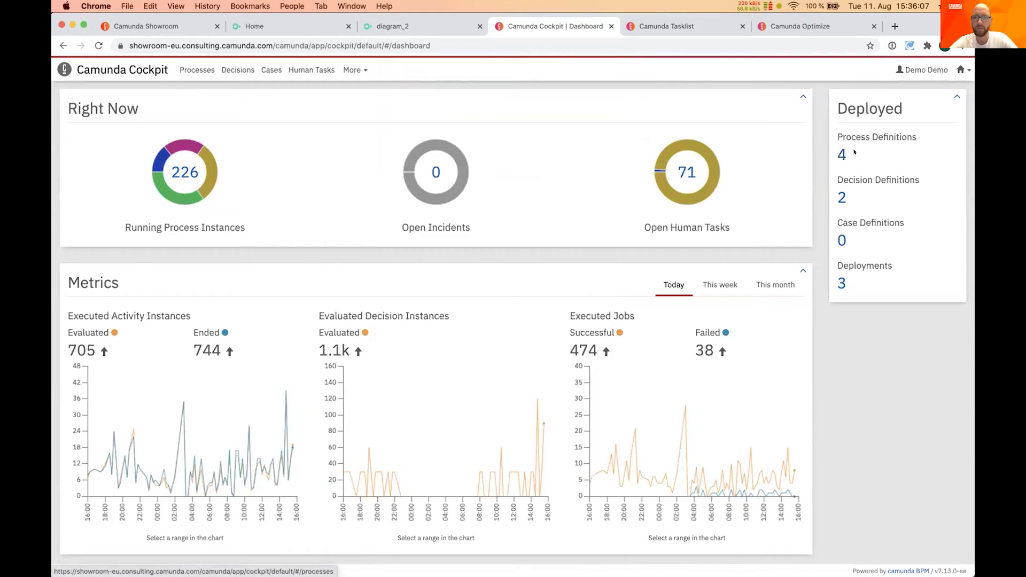
Open Customer Onboarding from the Process Definitions list and enlarge and recentre its diagram
{"action": "left_click", "coordinate": [842, 155]}
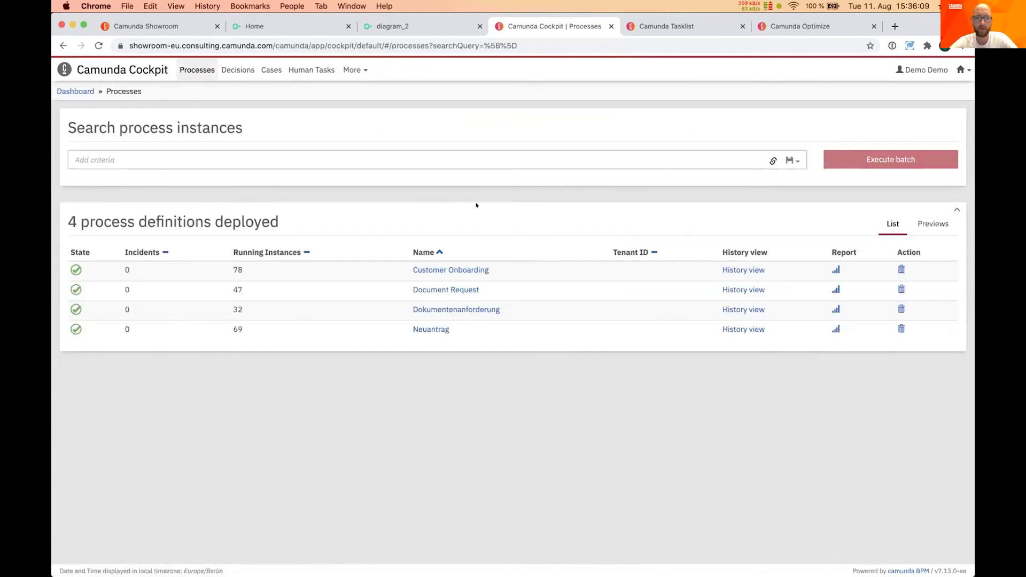
{"action": "left_click", "coordinate": [419, 269]}
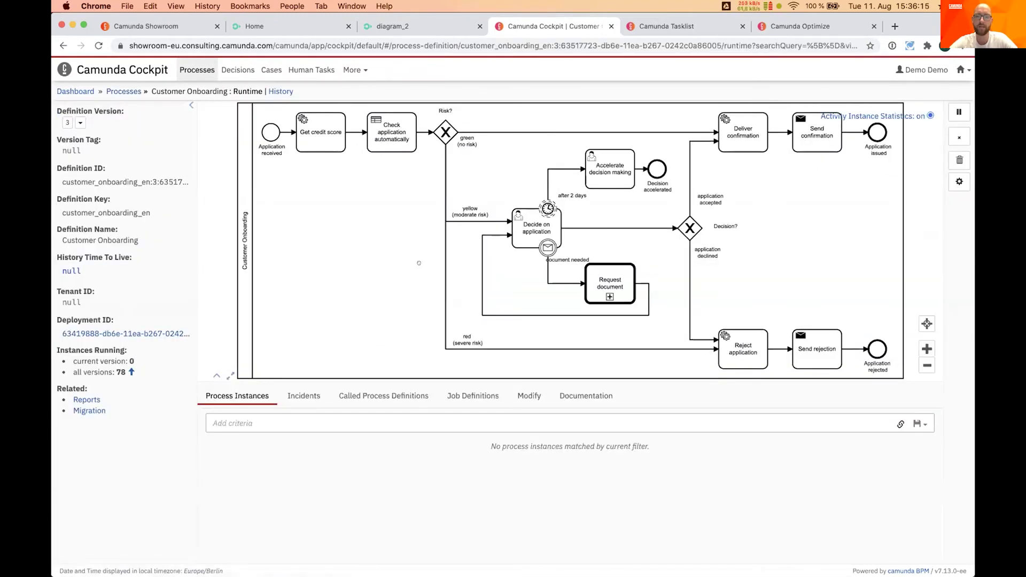
{"action": "left_click_drag", "start_coordinate": [653, 380], "coordinate": [652, 390]}
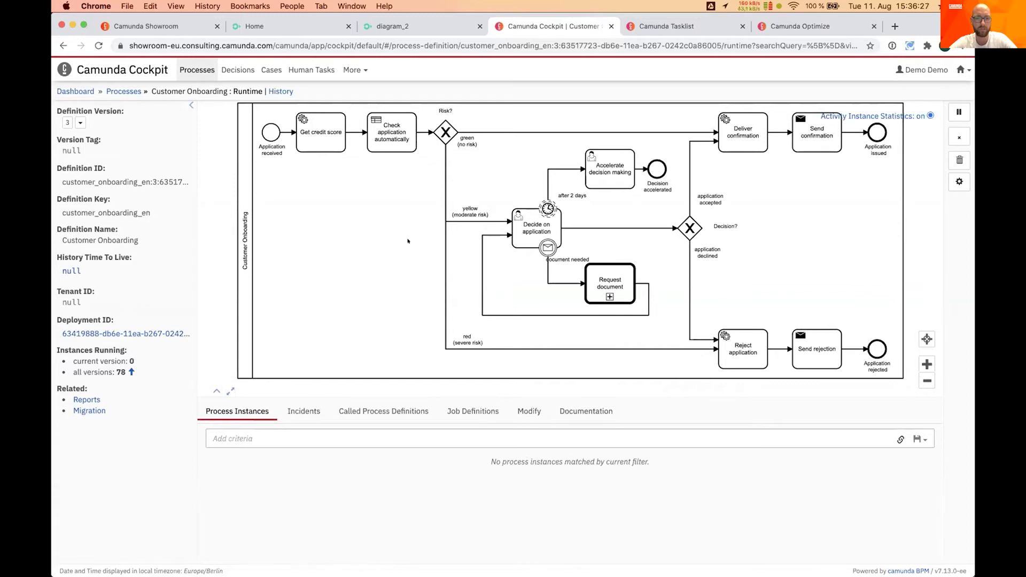
{"action": "left_click_drag", "start_coordinate": [408, 235], "coordinate": [399, 244]}
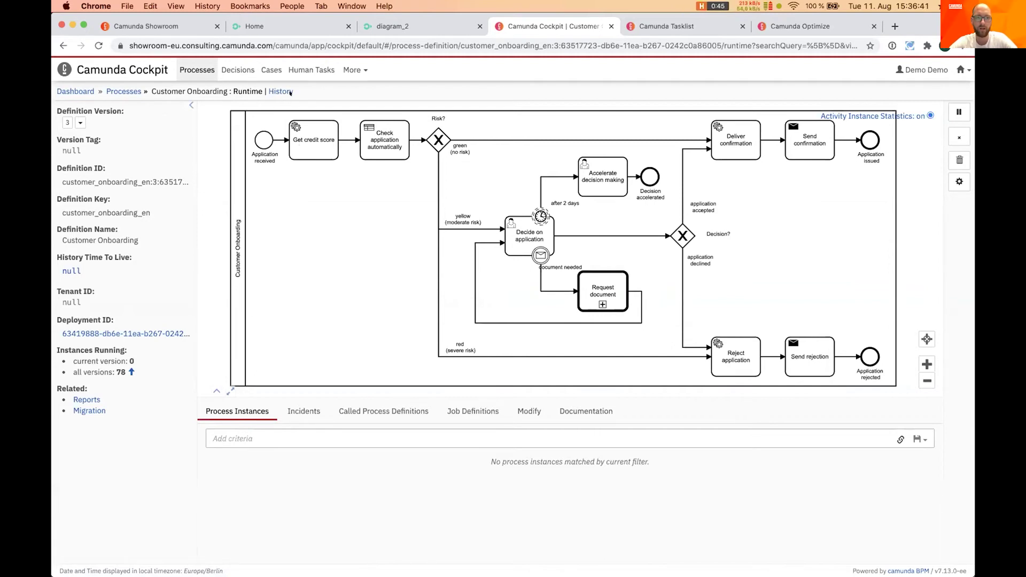
Open History, select the most recent completed instance and inspect its Get credit score step
{"action": "left_click", "coordinate": [277, 91]}
{"action": "left_click", "coordinate": [276, 90]}
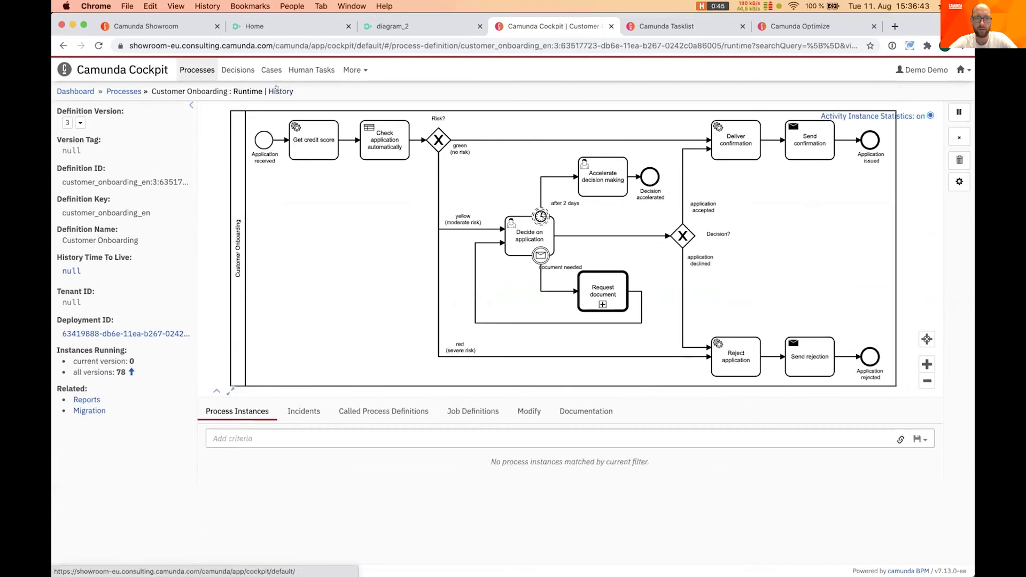
{"action": "left_click", "coordinate": [276, 90]}
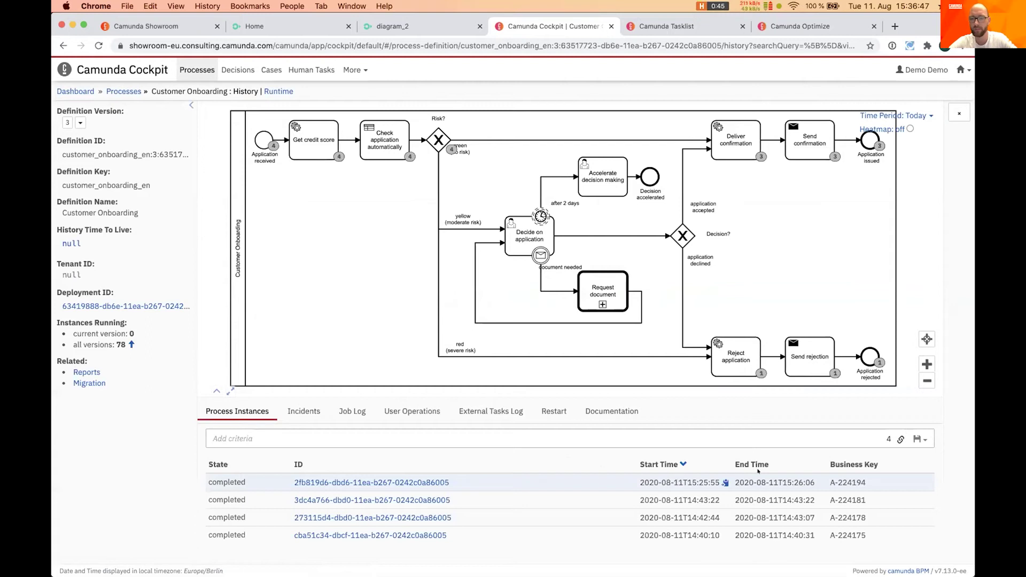
{"action": "left_click", "coordinate": [380, 480]}
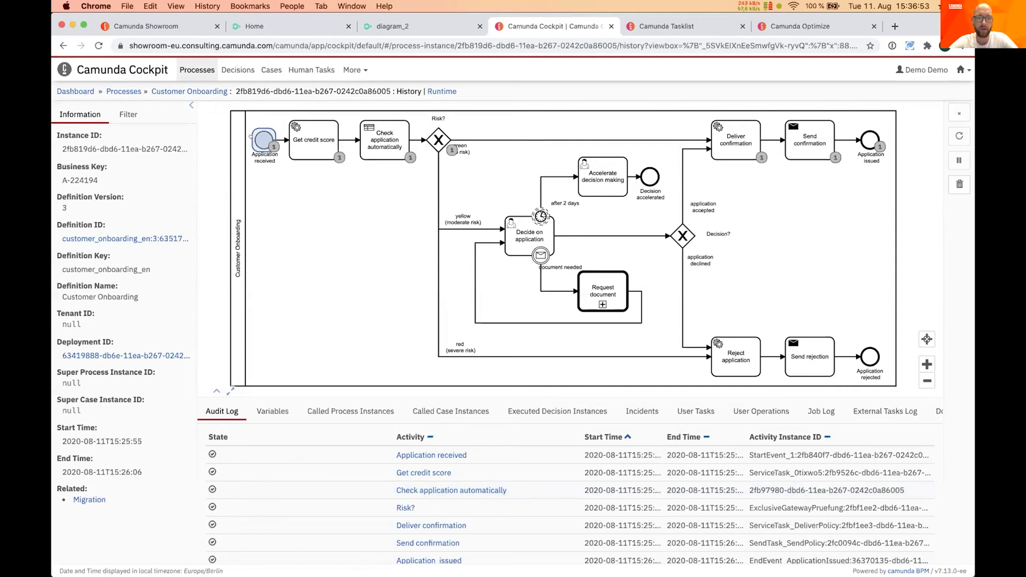
{"action": "left_click", "coordinate": [311, 137]}
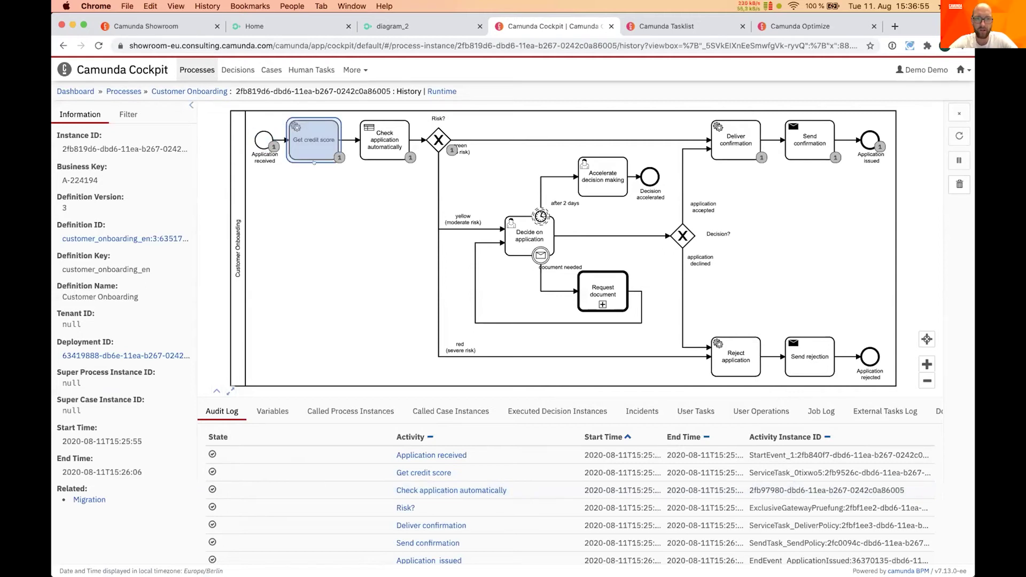
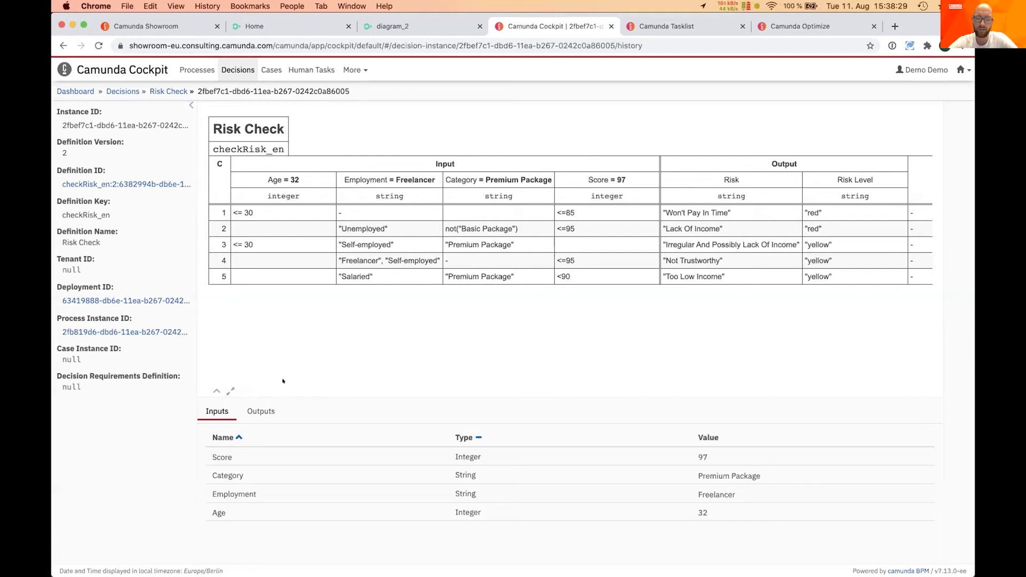
Show the empty Outputs of the Risk Check decision for age 32, Freelancer, Premium Package, score 97
{"action": "left_click", "coordinate": [261, 411]}
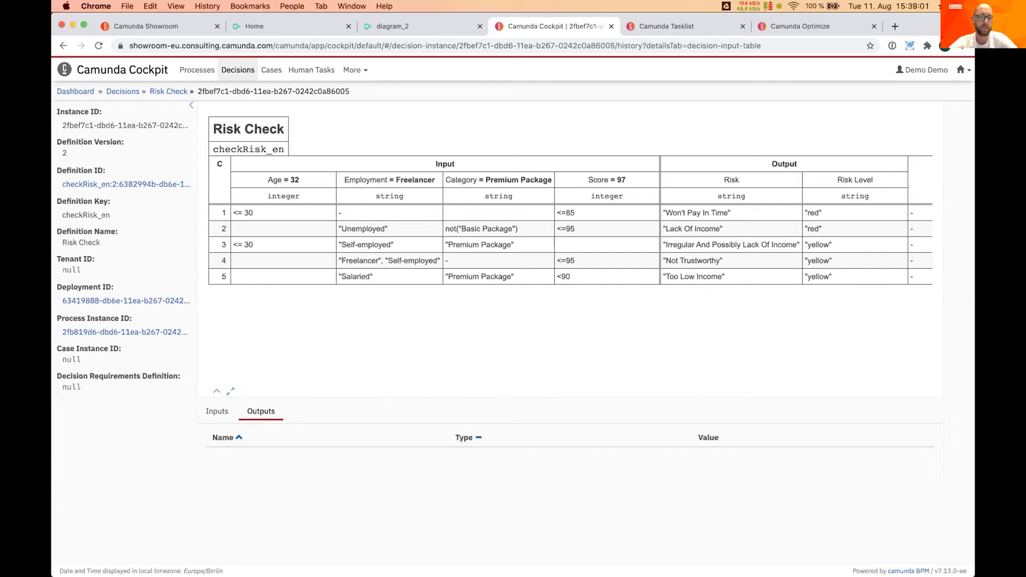
{"action": "mouse_move", "coordinate": [246, 569]}
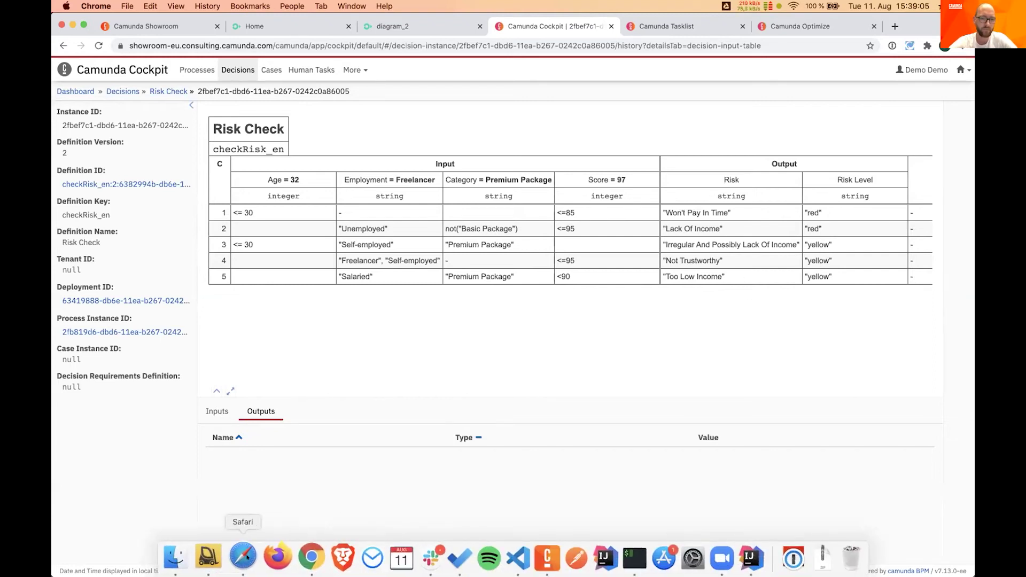
On the Camunbankia site in Safari, open Services and fill the application with DEMO Yellow path data
{"action": "left_click", "coordinate": [243, 556]}
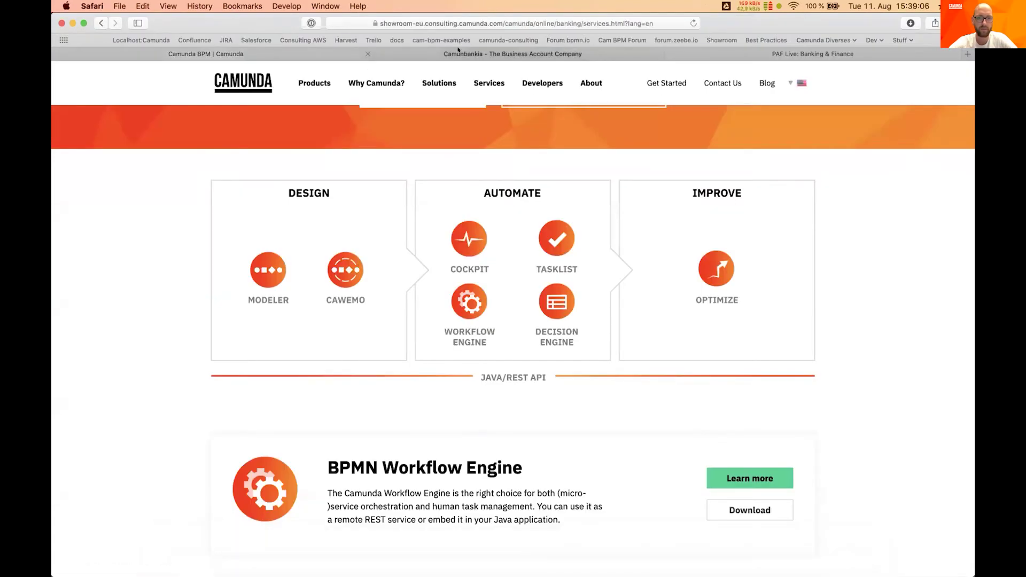
{"action": "left_click", "coordinate": [458, 51]}
{"action": "scroll", "coordinate": [460, 277], "scroll_direction": "up", "scroll_amount": 2}
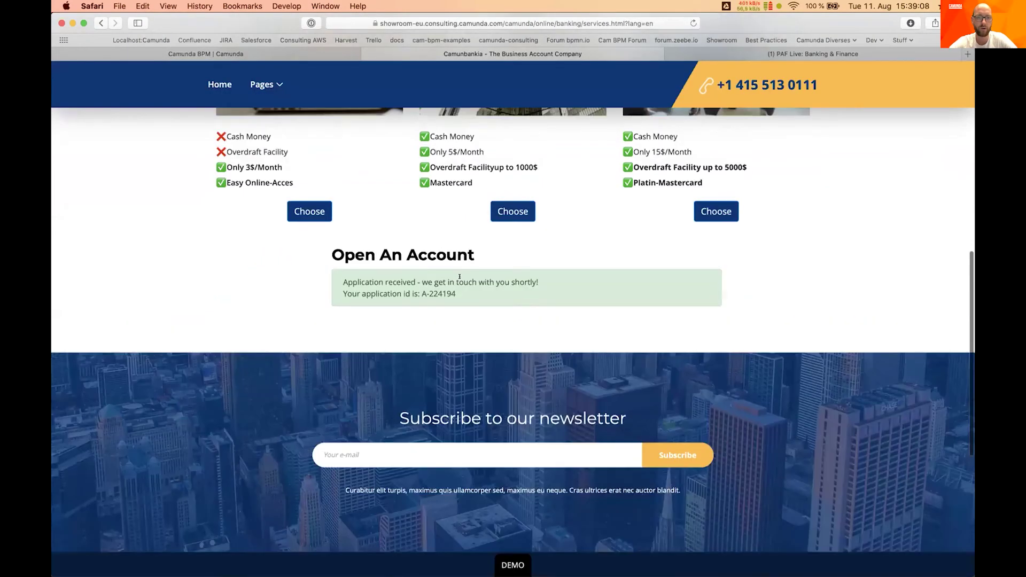
{"action": "scroll", "coordinate": [321, 211], "scroll_direction": "down", "scroll_amount": 5}
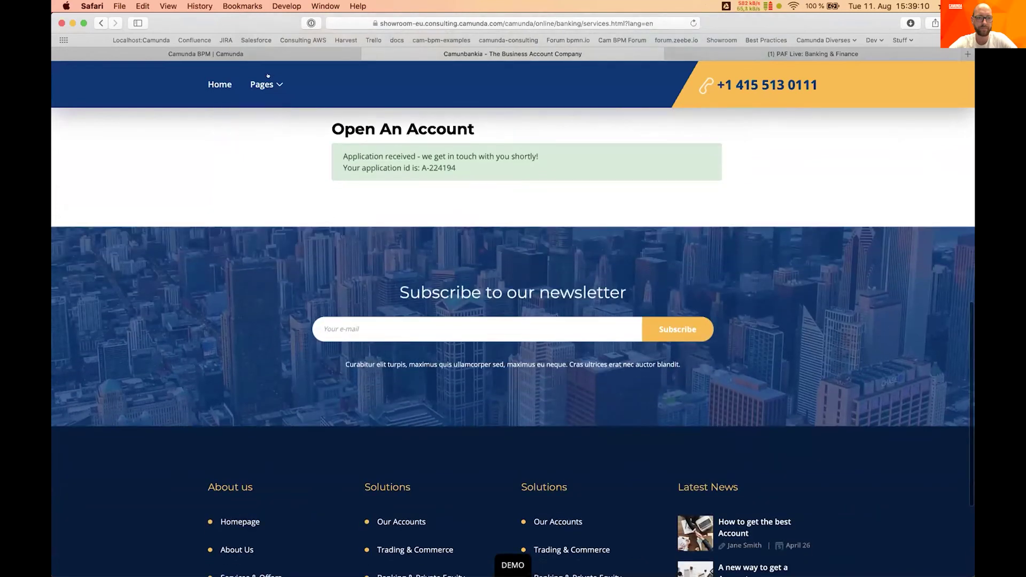
{"action": "left_click", "coordinate": [220, 84]}
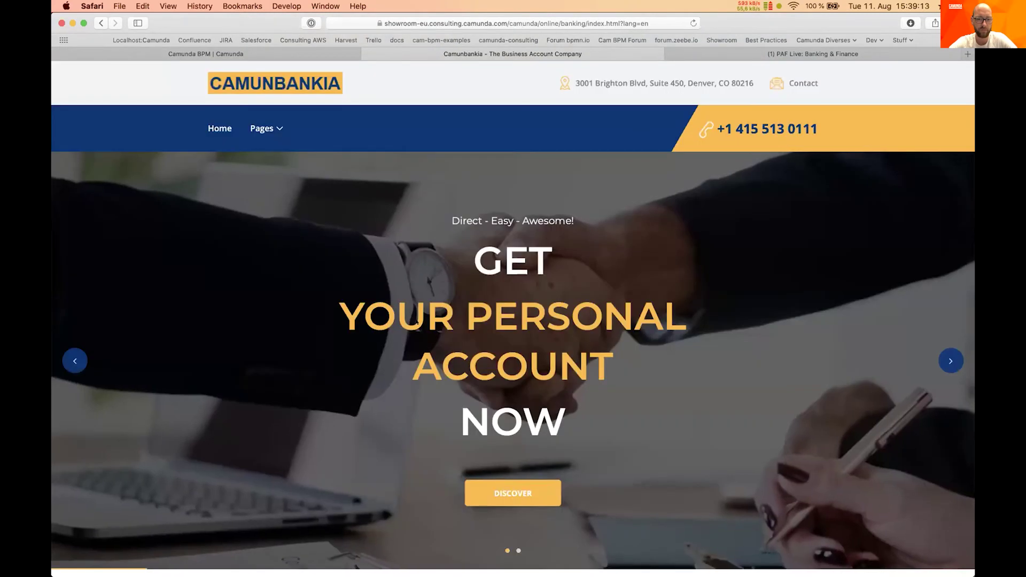
{"action": "left_click", "coordinate": [522, 492]}
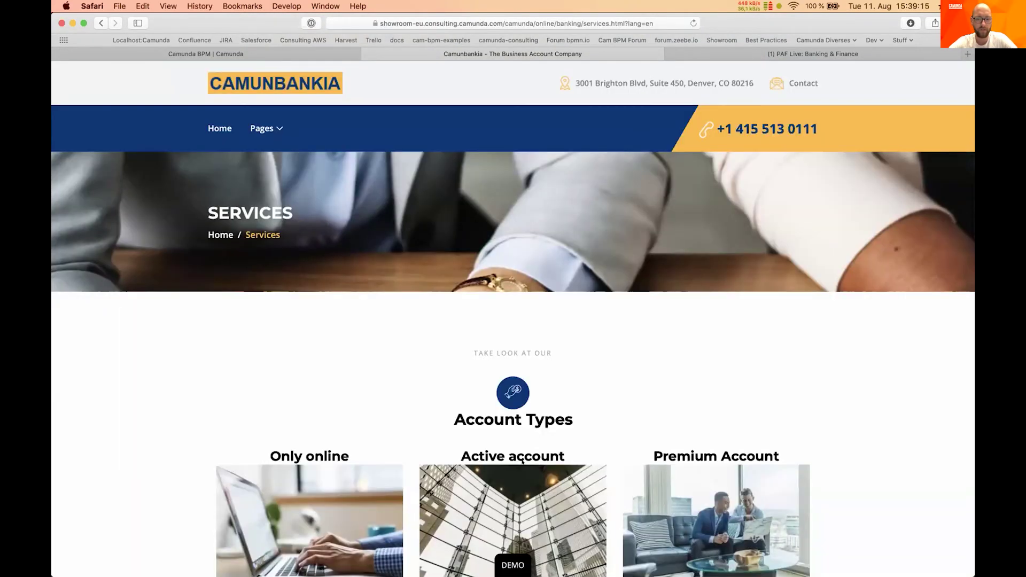
{"action": "scroll", "coordinate": [522, 460], "scroll_direction": "down", "scroll_amount": 10}
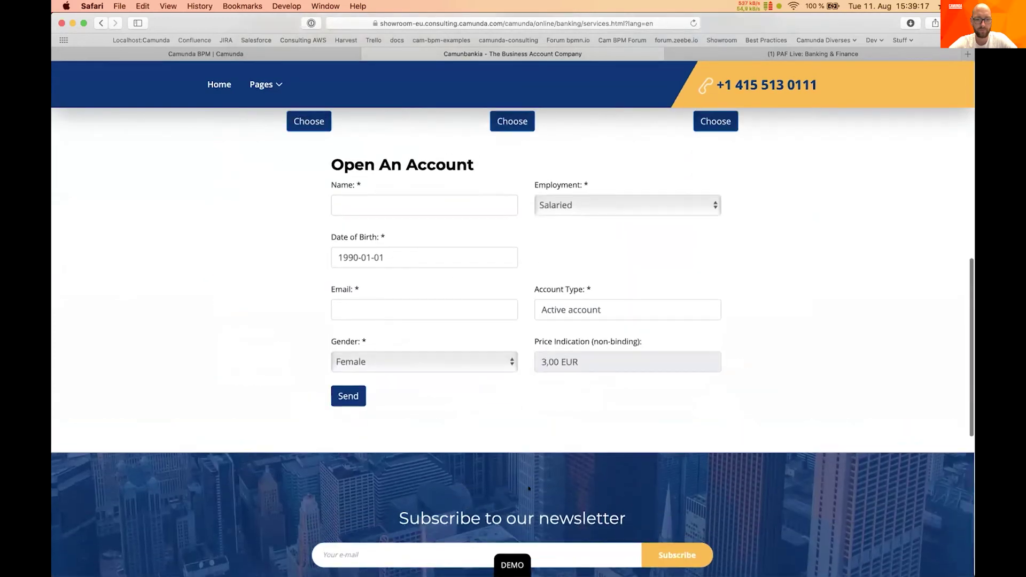
{"action": "left_click", "coordinate": [511, 564]}
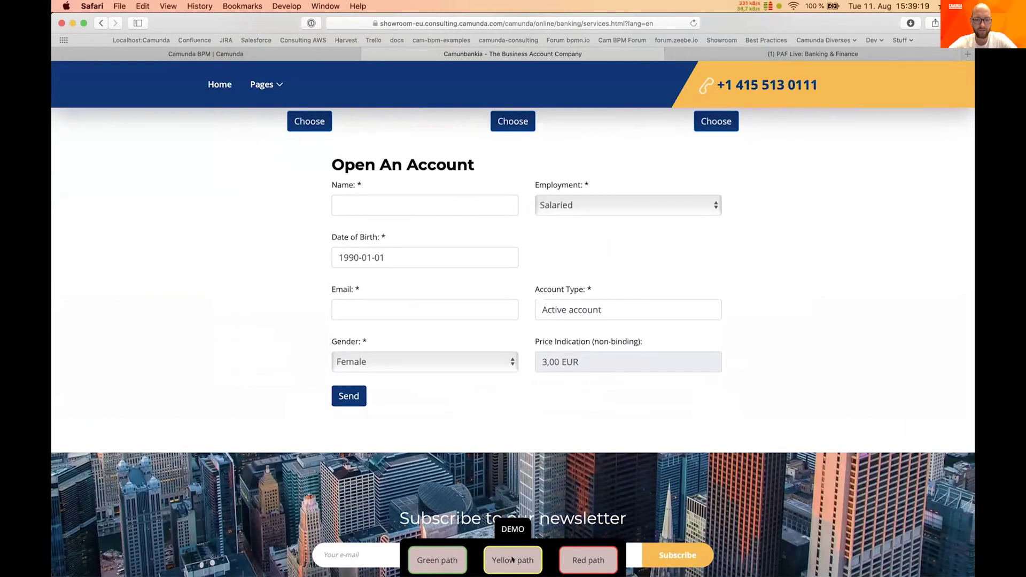
{"action": "left_click", "coordinate": [512, 559]}
{"action": "scroll", "coordinate": [481, 374], "scroll_direction": "down", "scroll_amount": 2}
Replace the applicant's name and e-mail address in the form
{"action": "left_click", "coordinate": [404, 169]}
{"action": "type", "text": "B"}
{"action": "key", "text": "BackSpace"}
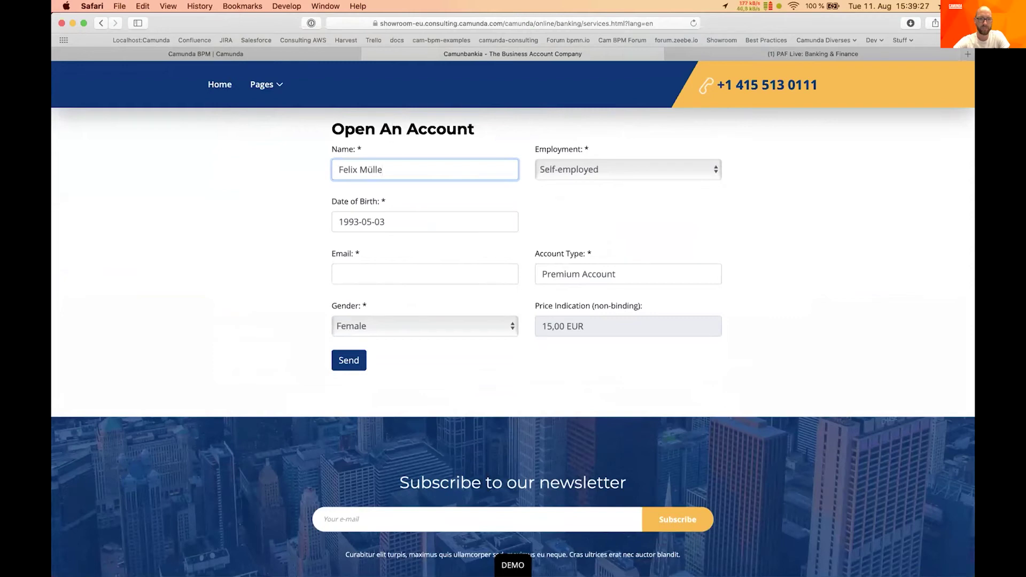
{"action": "left_click", "coordinate": [362, 266]}
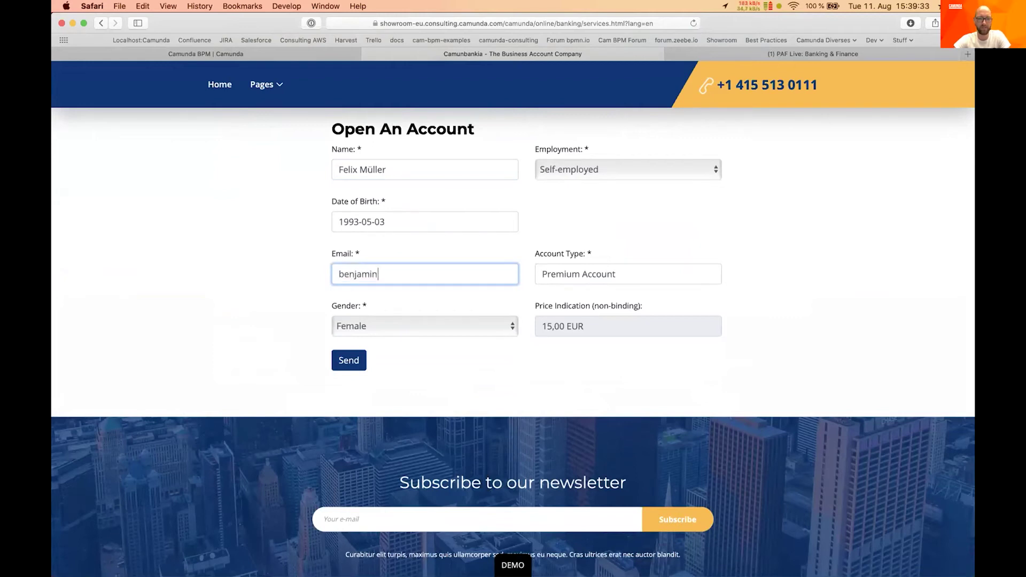
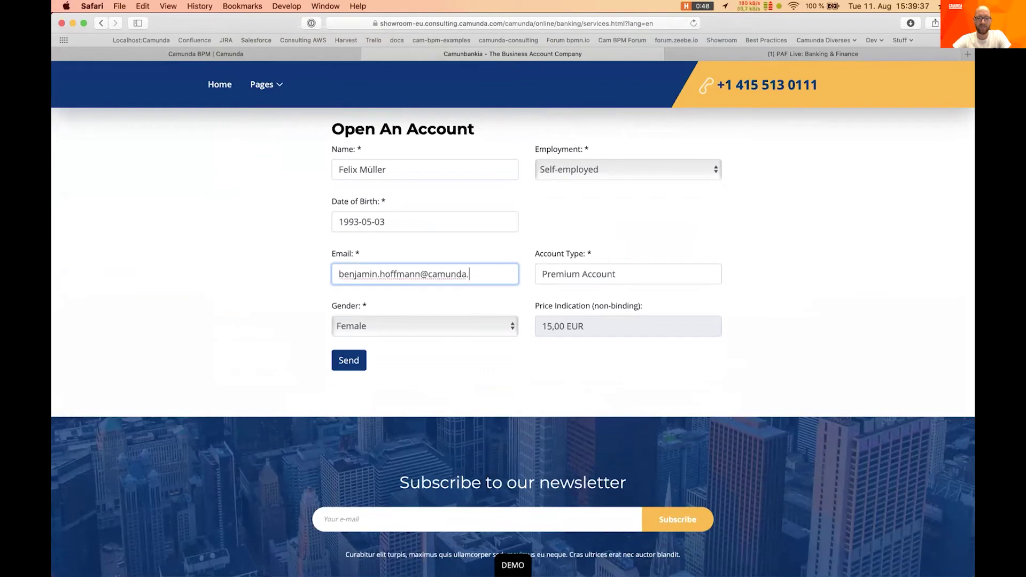
Send the Premium Account application and select the new application id
{"action": "left_click", "coordinate": [333, 356]}
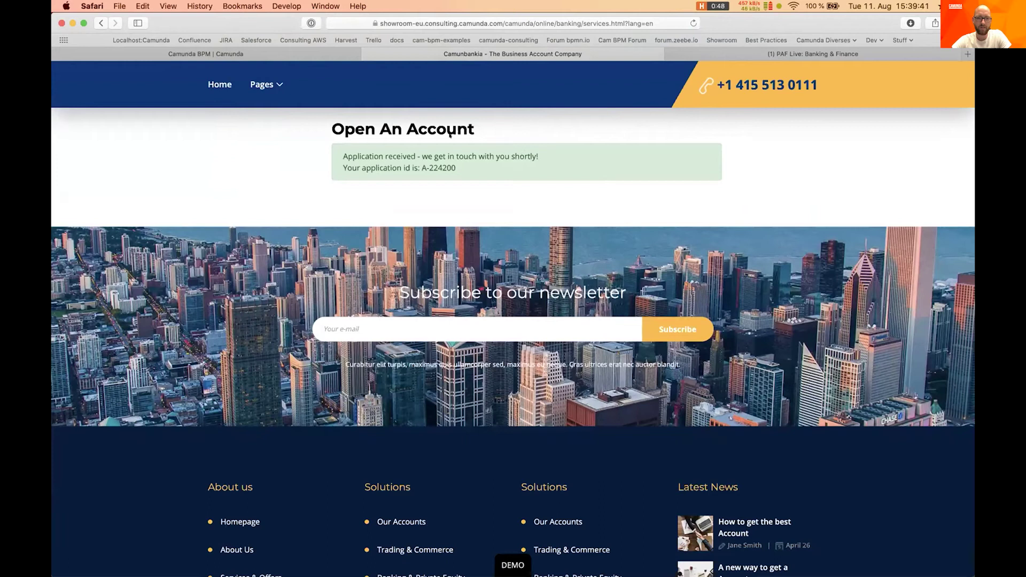
{"action": "left_click_drag", "start_coordinate": [421, 167], "coordinate": [465, 166]}
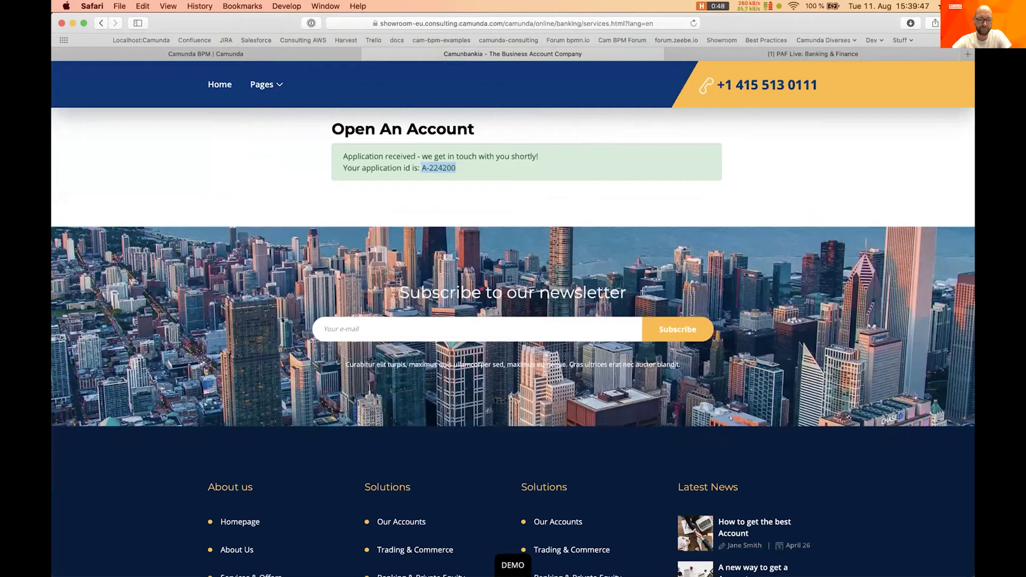
{"action": "mouse_move", "coordinate": [235, 559]}
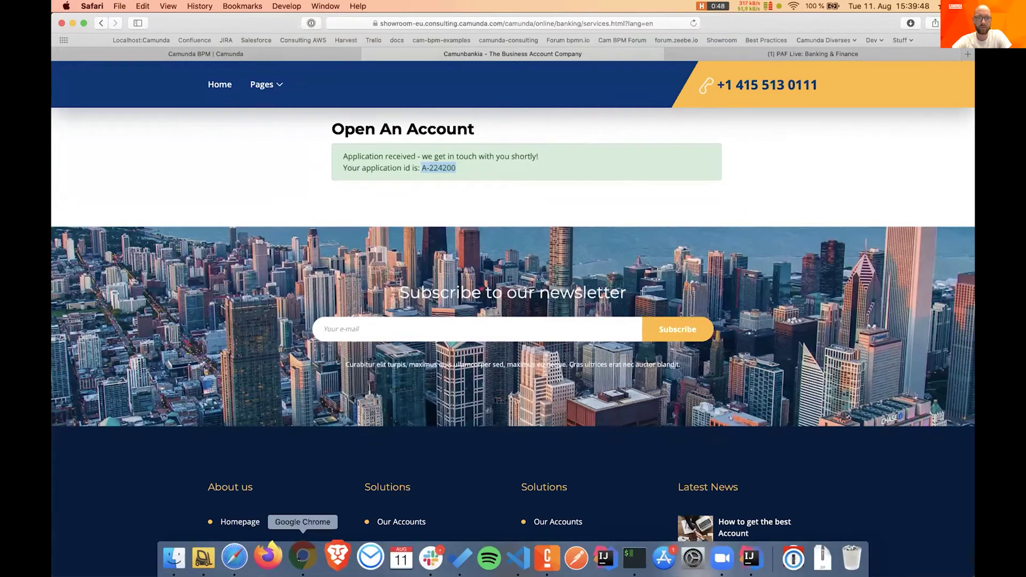
{"action": "left_click", "coordinate": [302, 556]}
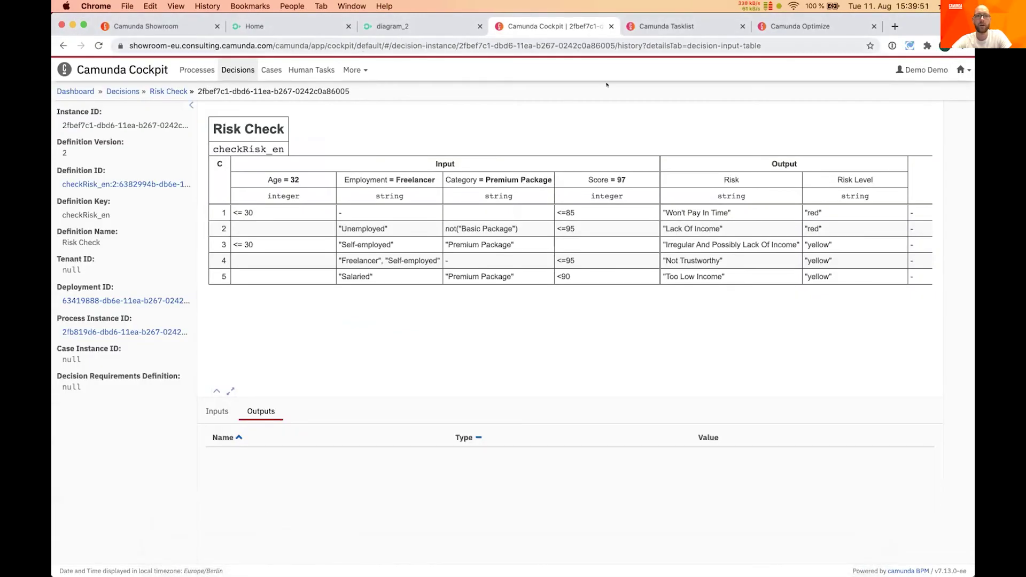
Open the newly started instance from the Customer Onboarding process definition
{"action": "left_click", "coordinate": [202, 68]}
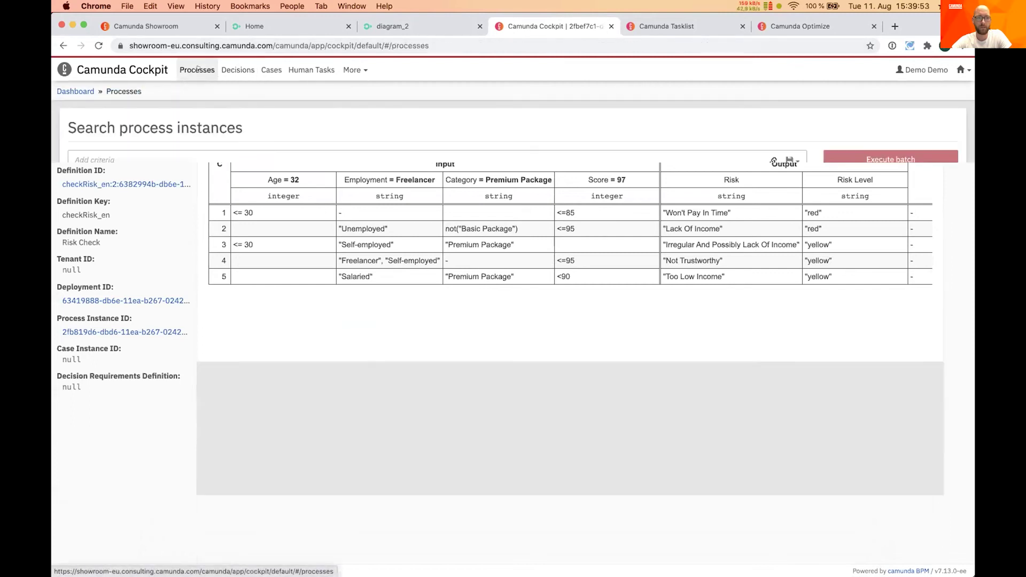
{"action": "left_click", "coordinate": [434, 265]}
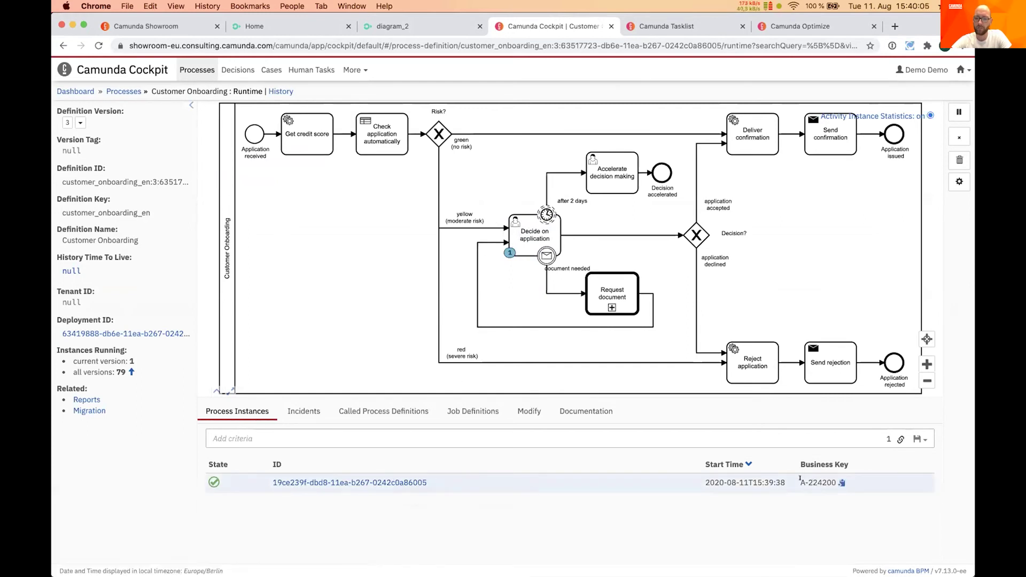
{"action": "left_click_drag", "start_coordinate": [800, 478], "coordinate": [829, 478]}
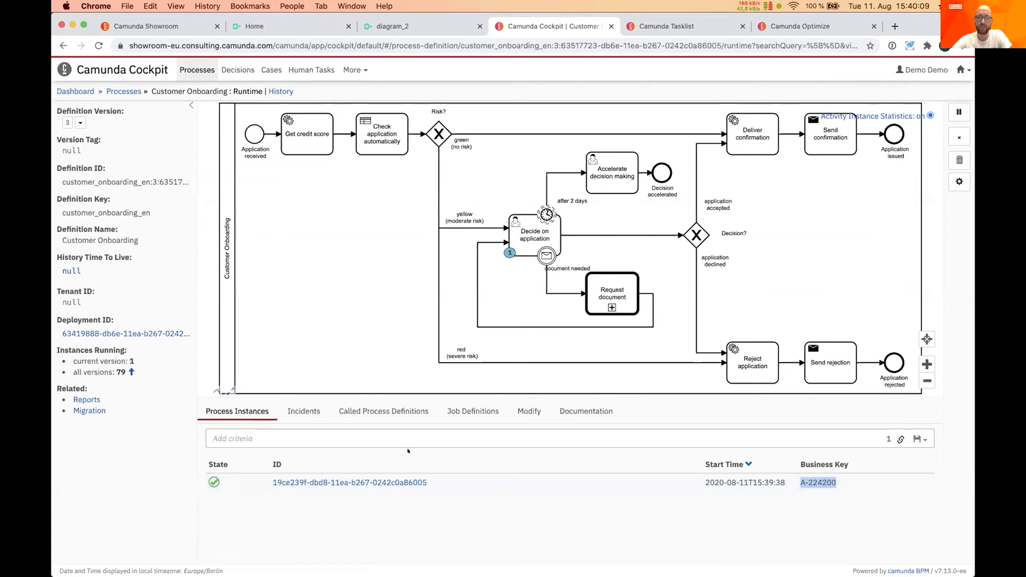
{"action": "left_click", "coordinate": [388, 482]}
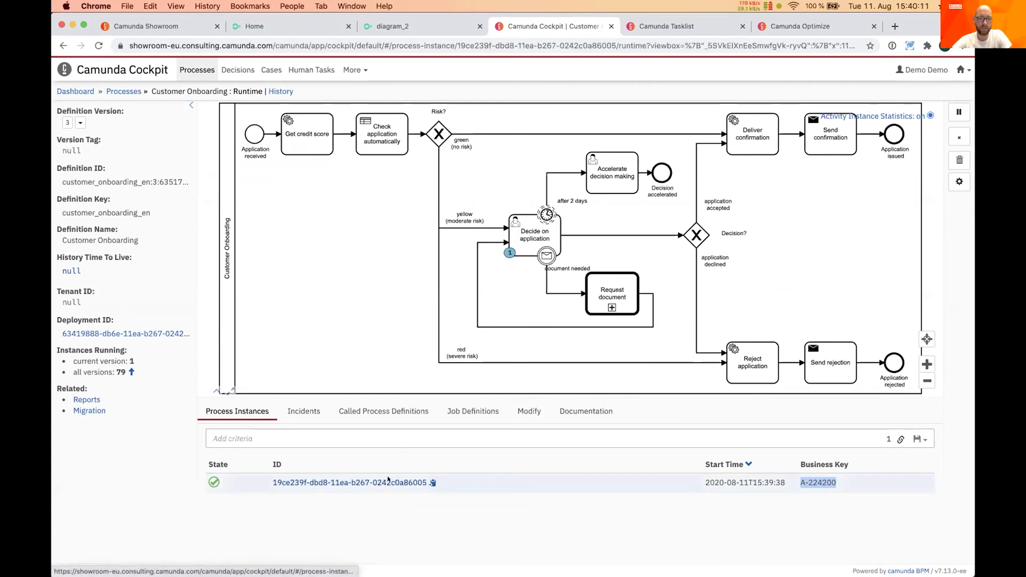
{"action": "scroll", "coordinate": [431, 477], "scroll_direction": "down", "scroll_amount": 1}
{"action": "scroll", "coordinate": [432, 476], "scroll_direction": "down", "scroll_amount": 2}
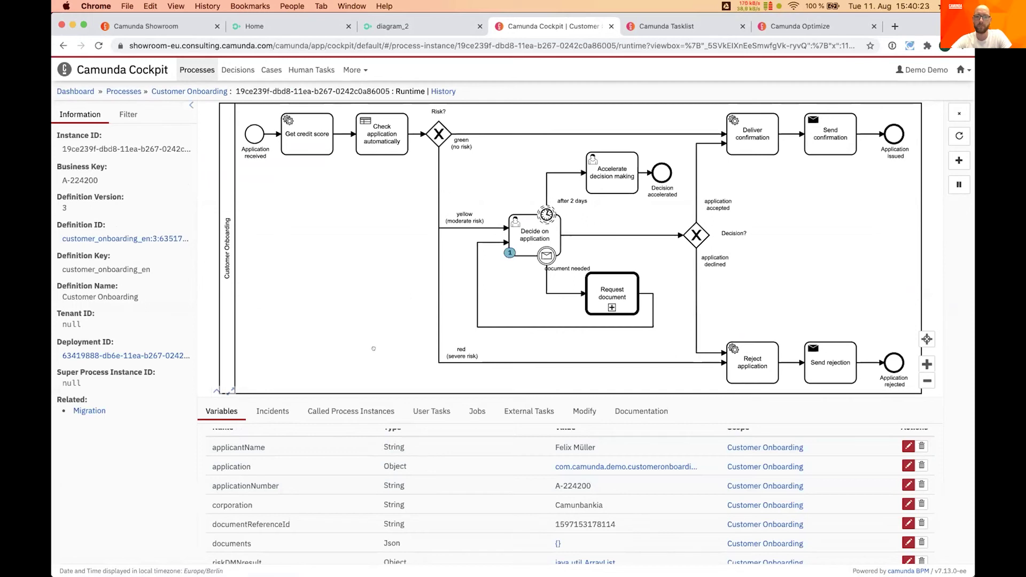
In the instance history, list executed decisions and open checkRisk_en in a new tab
{"action": "left_click", "coordinate": [443, 91]}
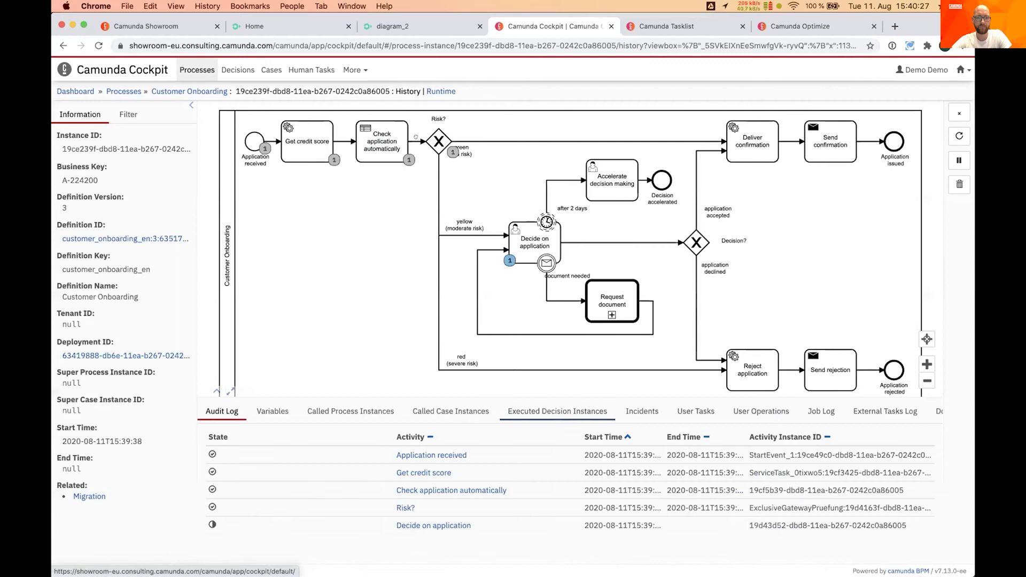
{"action": "left_click", "coordinate": [550, 408]}
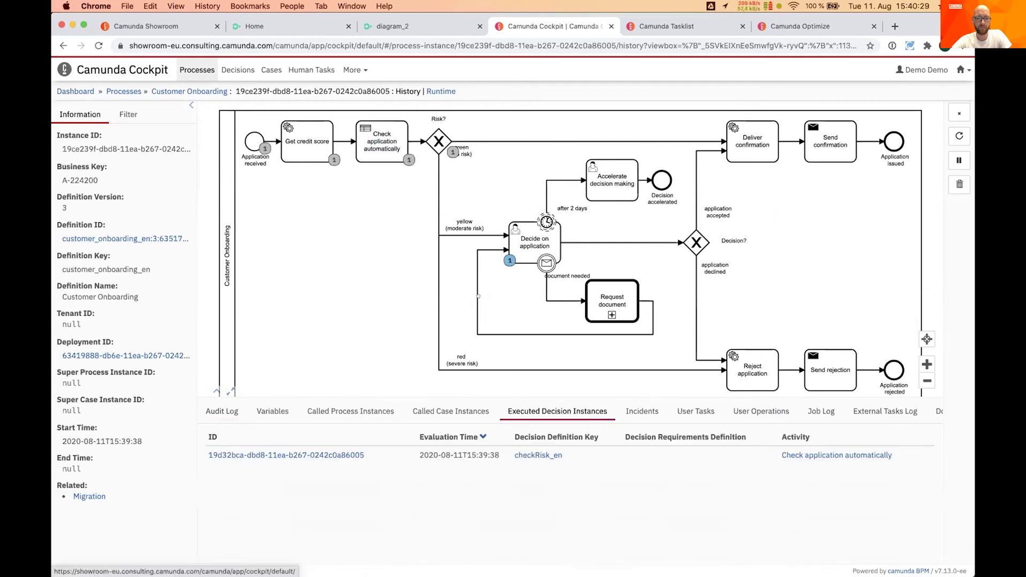
{"action": "right_click", "coordinate": [312, 455]}
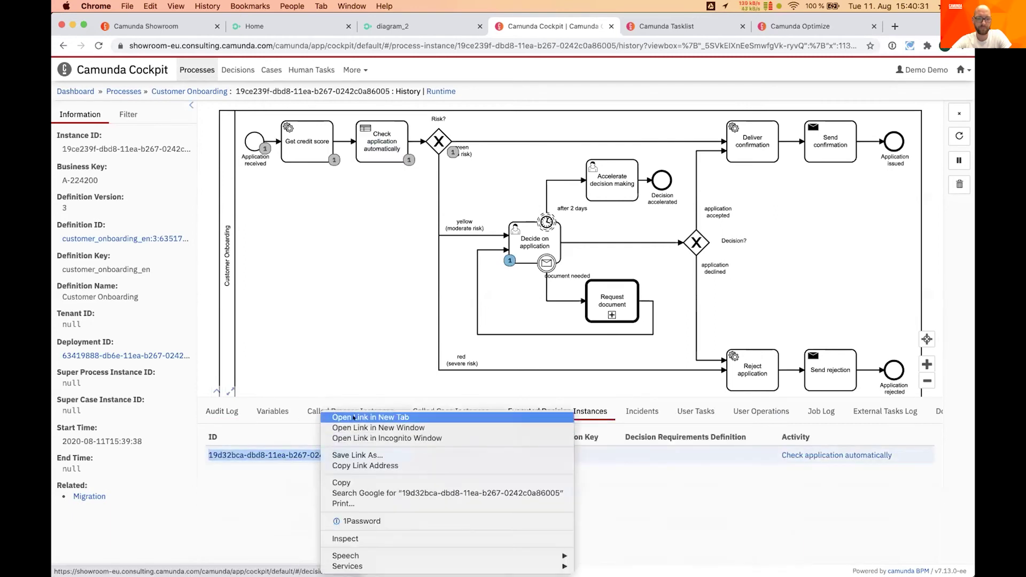
{"action": "left_click", "coordinate": [348, 414]}
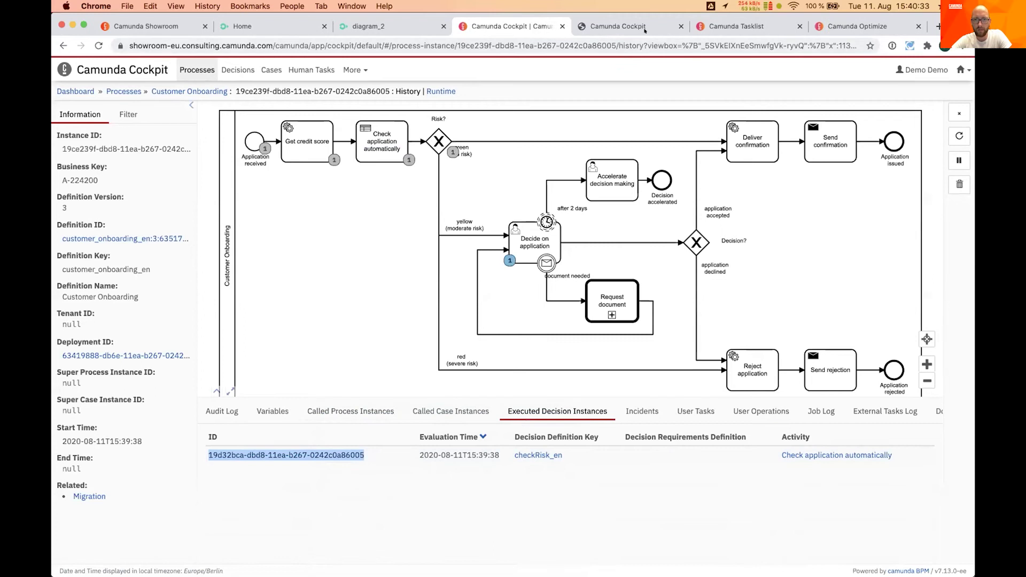
{"action": "left_click", "coordinate": [644, 30]}
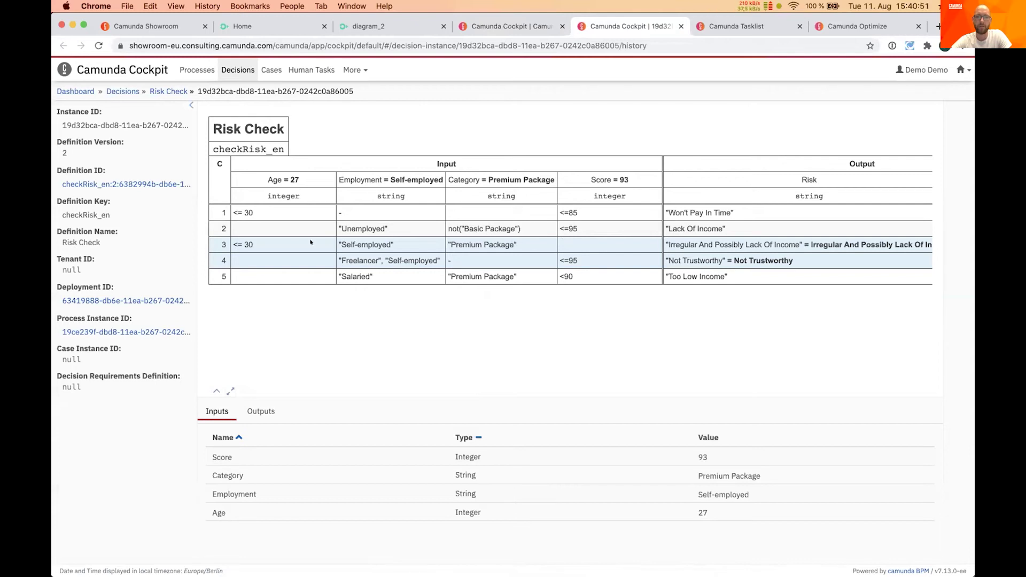
{"action": "left_click_drag", "start_coordinate": [231, 241], "coordinate": [256, 242]}
{"action": "scroll", "coordinate": [634, 242], "scroll_direction": "right", "scroll_amount": 5}
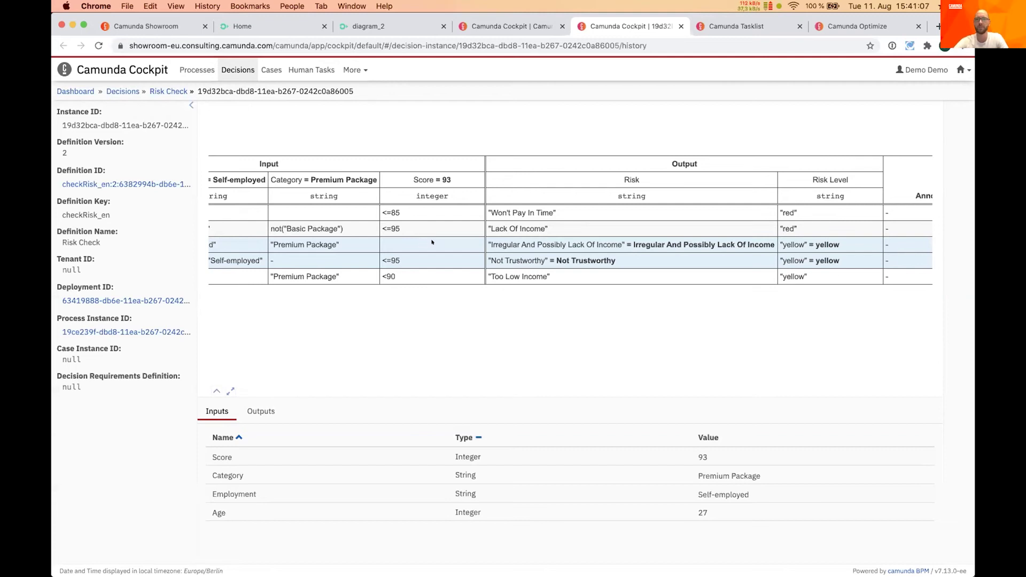
{"action": "scroll", "coordinate": [431, 242], "scroll_direction": "left", "scroll_amount": 3}
{"action": "scroll", "coordinate": [432, 242], "scroll_direction": "left", "scroll_amount": 1}
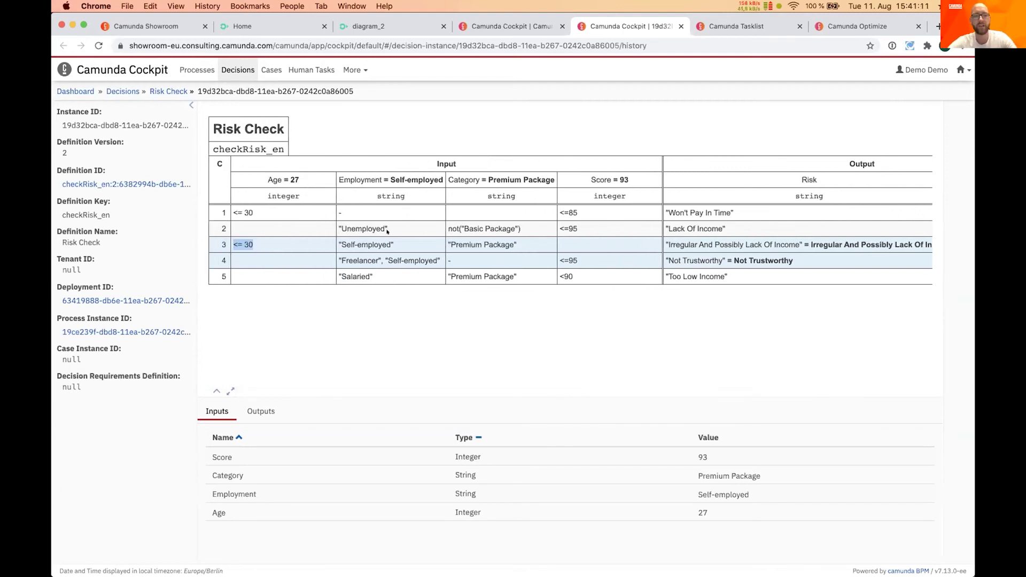
{"action": "left_click", "coordinate": [333, 259]}
{"action": "left_click_drag", "start_coordinate": [369, 258], "coordinate": [444, 259]}
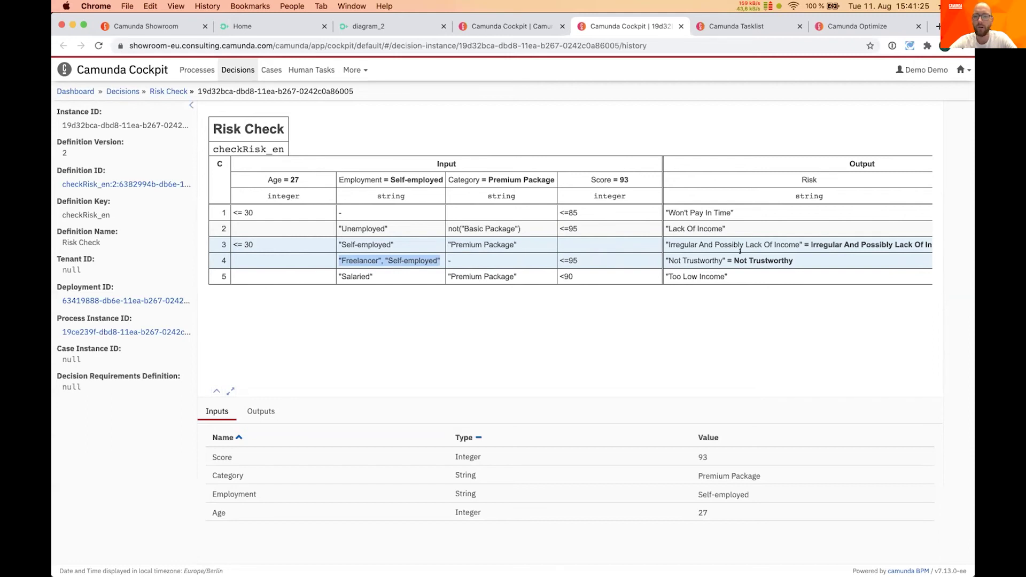
{"action": "scroll", "coordinate": [740, 251], "scroll_direction": "right", "scroll_amount": 10}
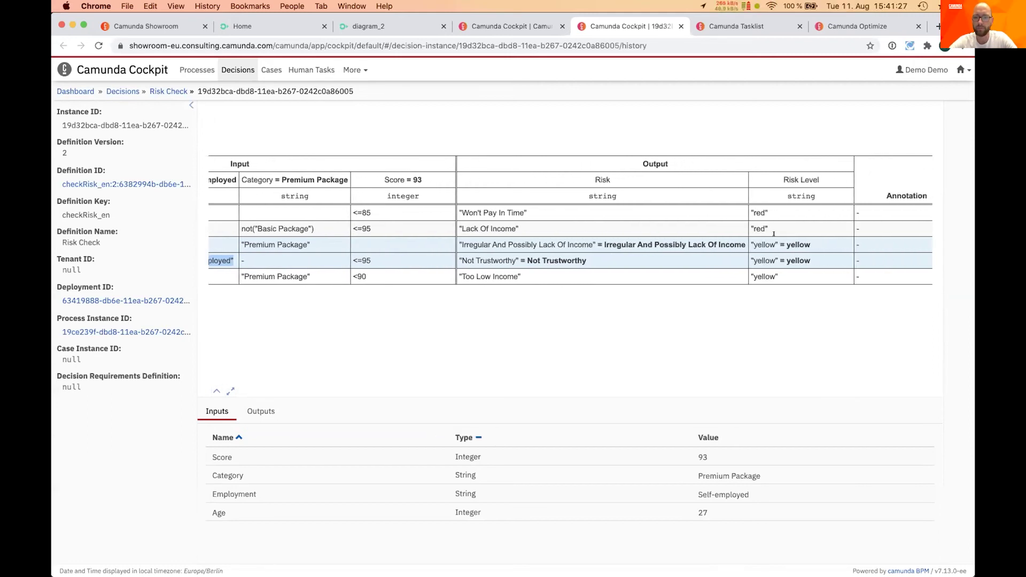
{"action": "left_click", "coordinate": [261, 411]}
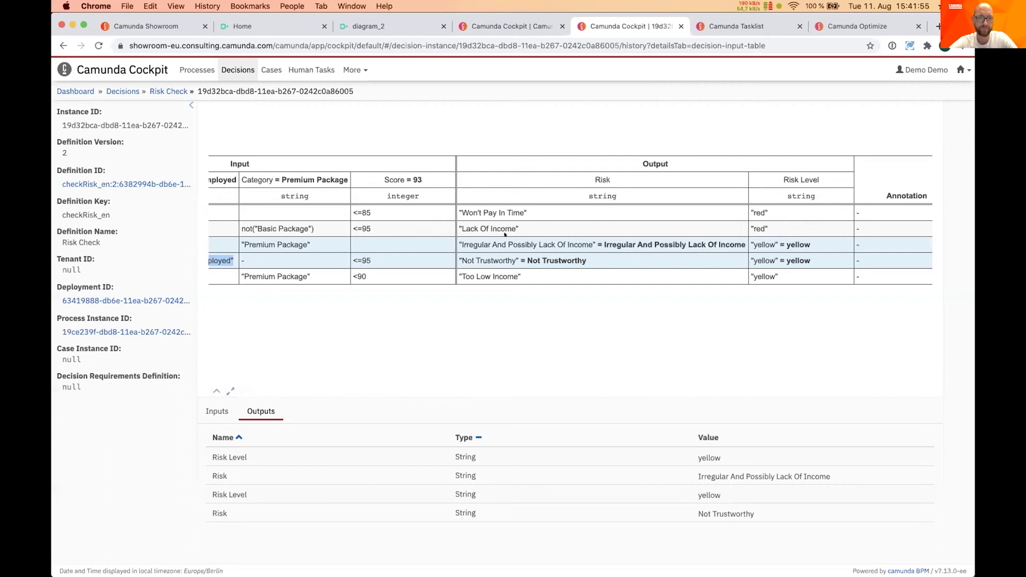
{"action": "left_click", "coordinate": [527, 28]}
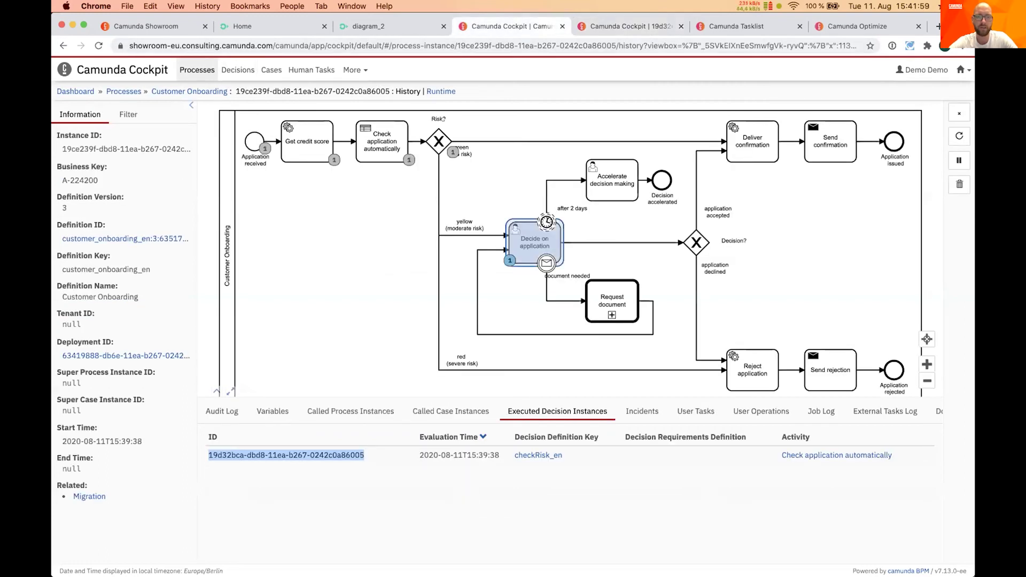